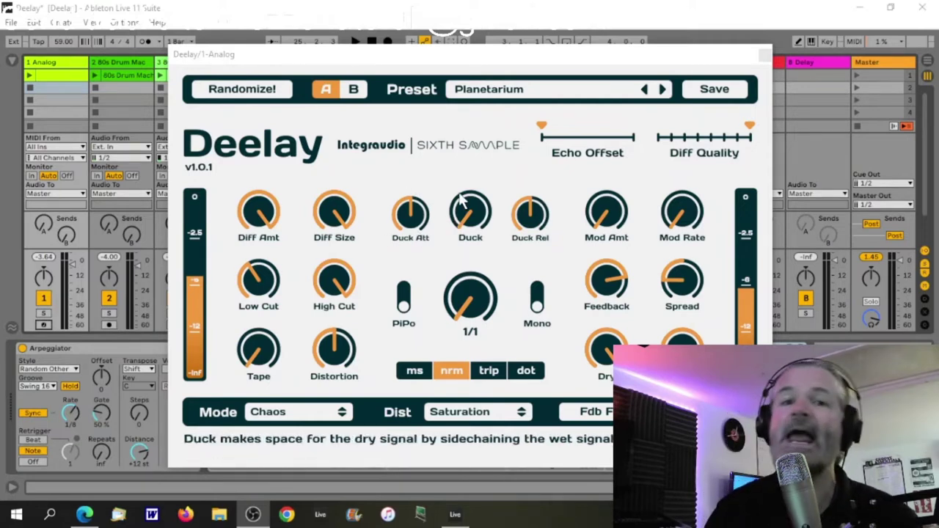
- Move the Deelay window, showing Planetarium in Chaos mode, up and to the left
{"action": "left_click_drag", "start_coordinate": [471, 64], "coordinate": [420, 38]}
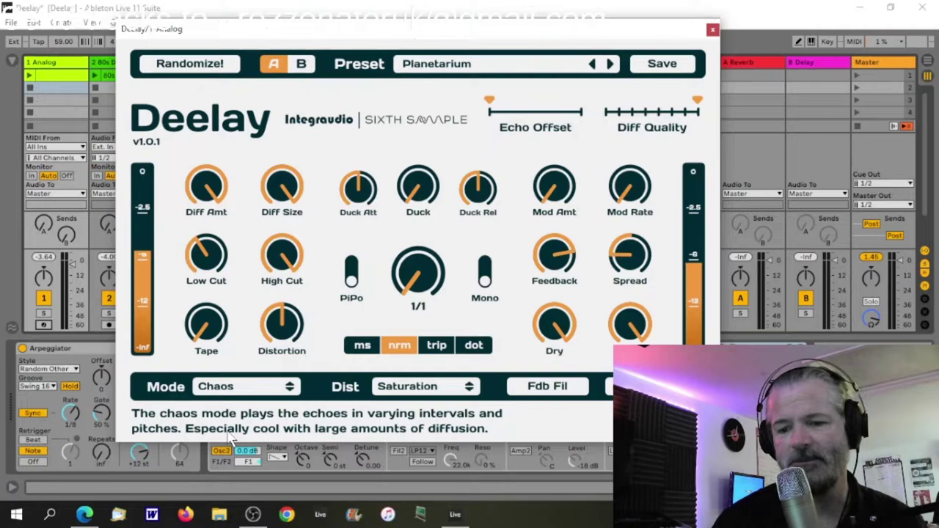
- Bring Edge forward on the Sixth Sample Deelay product page
{"action": "left_click", "coordinate": [84, 514]}
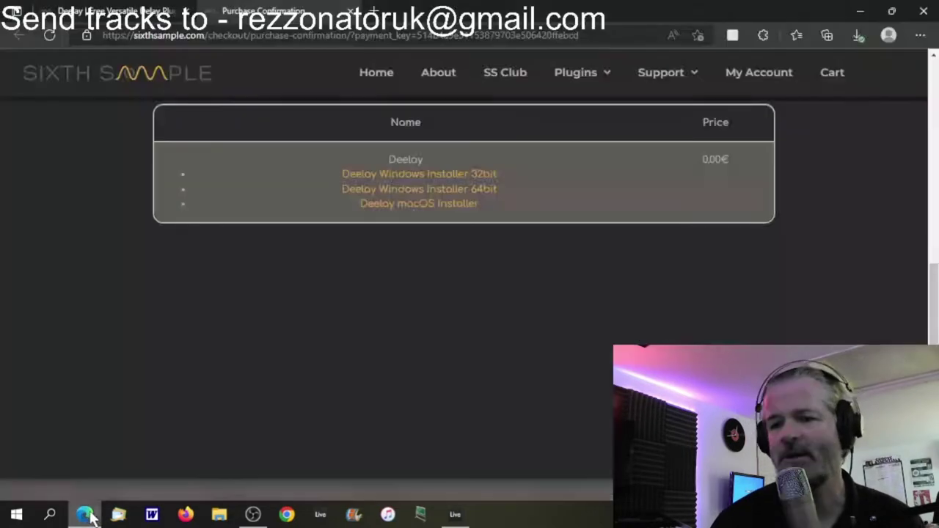
{"action": "left_click", "coordinate": [124, 11]}
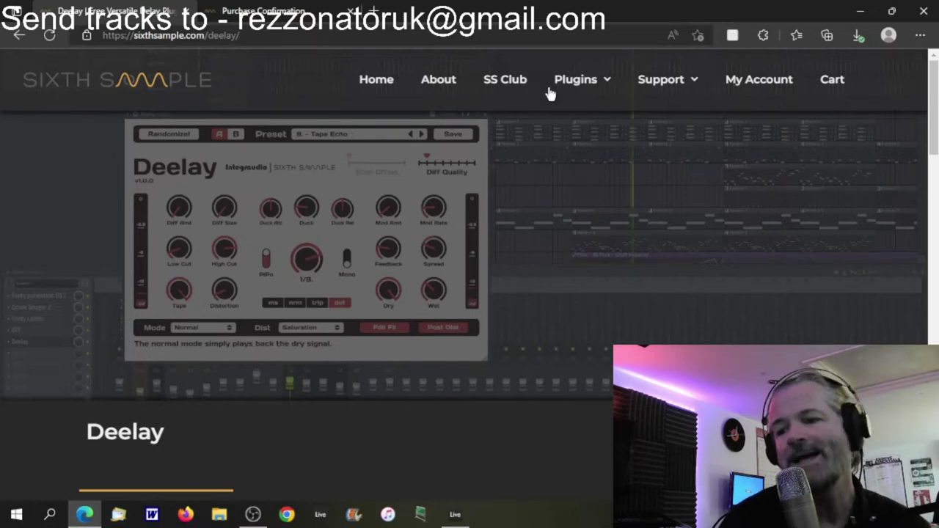
{"action": "left_click", "coordinate": [594, 84]}
{"action": "mouse_move", "coordinate": [600, 81]}
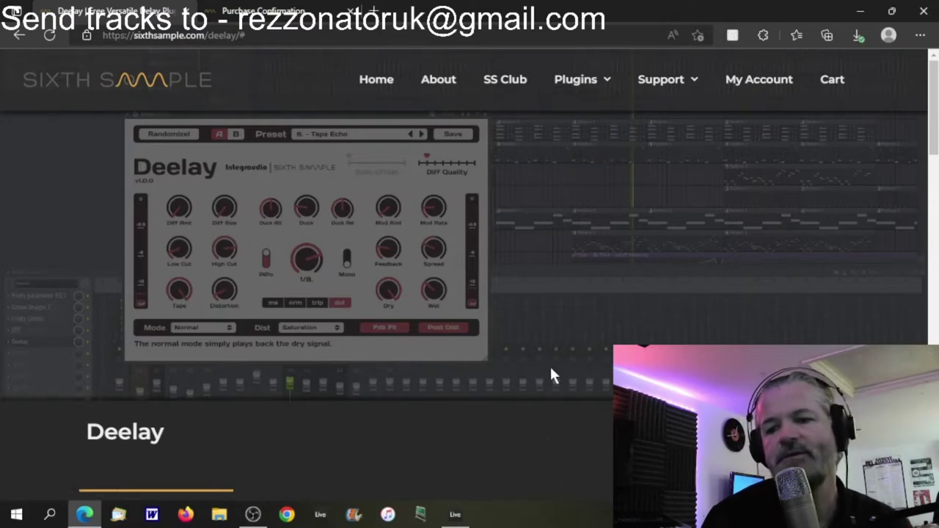
- Scroll through the Deelay page's description, demo video and free download section
{"action": "scroll", "coordinate": [549, 370], "scroll_direction": "down", "scroll_amount": 4}
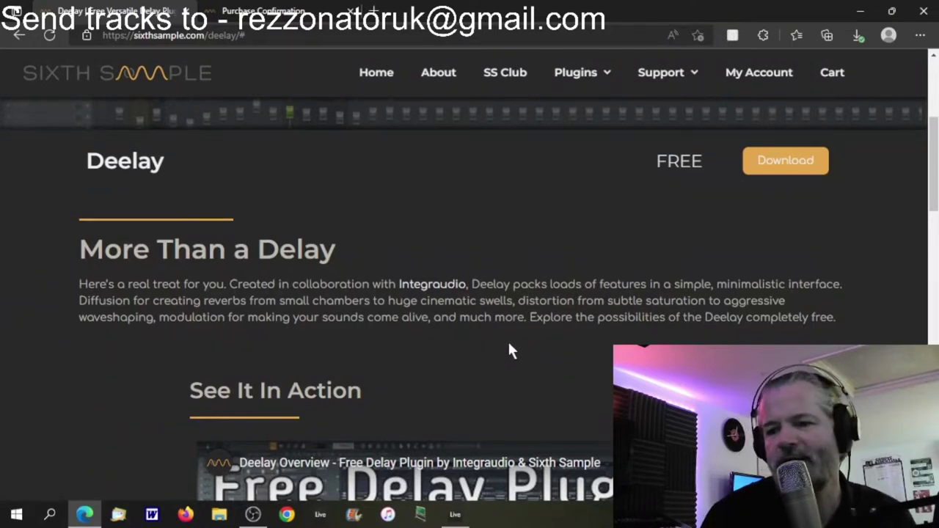
{"action": "scroll", "coordinate": [513, 341], "scroll_direction": "down", "scroll_amount": 3}
{"action": "scroll", "coordinate": [525, 355], "scroll_direction": "down", "scroll_amount": 1}
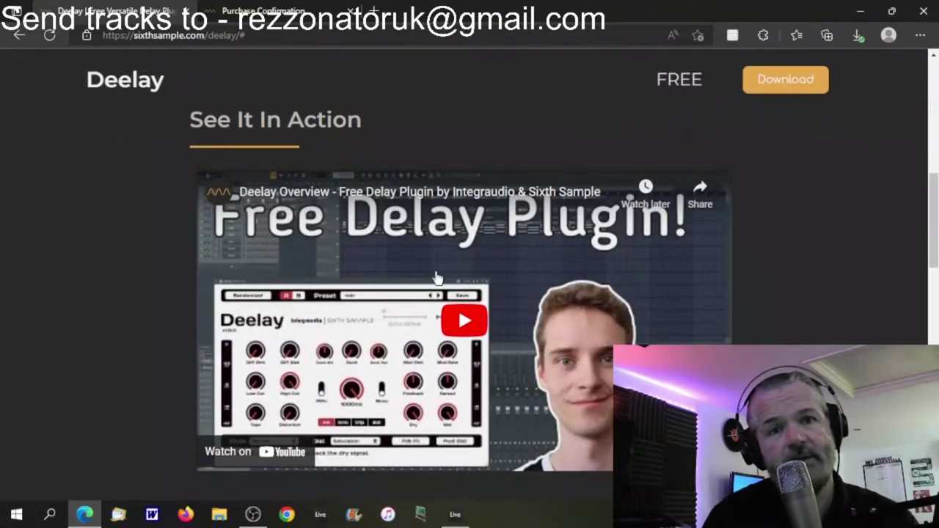
{"action": "scroll", "coordinate": [367, 394], "scroll_direction": "down", "scroll_amount": 3}
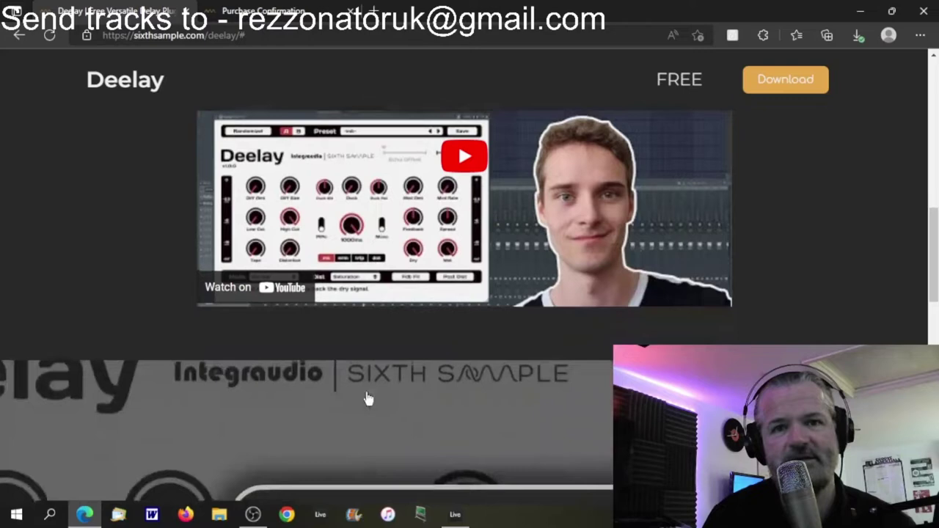
{"action": "scroll", "coordinate": [367, 392], "scroll_direction": "down", "scroll_amount": 3}
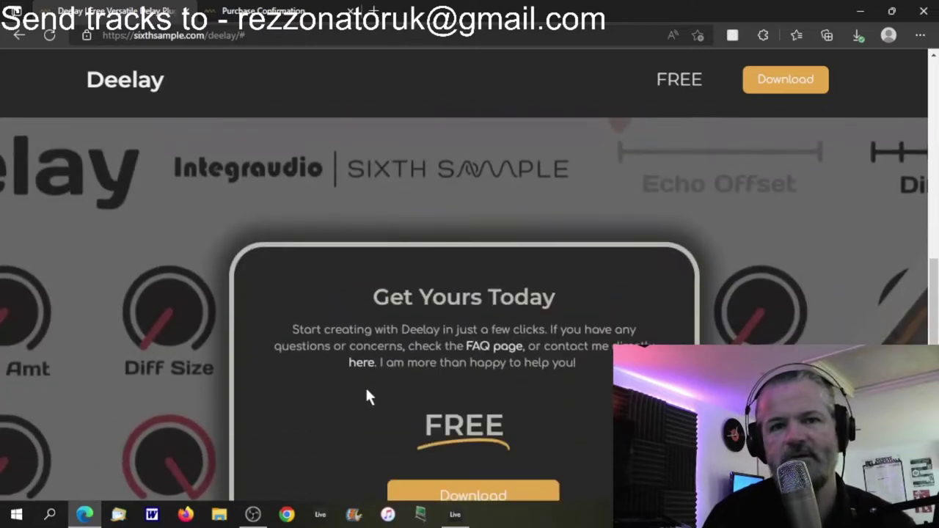
{"action": "scroll", "coordinate": [367, 392], "scroll_direction": "down", "scroll_amount": 3}
{"action": "scroll", "coordinate": [366, 386], "scroll_direction": "up", "scroll_amount": 10}
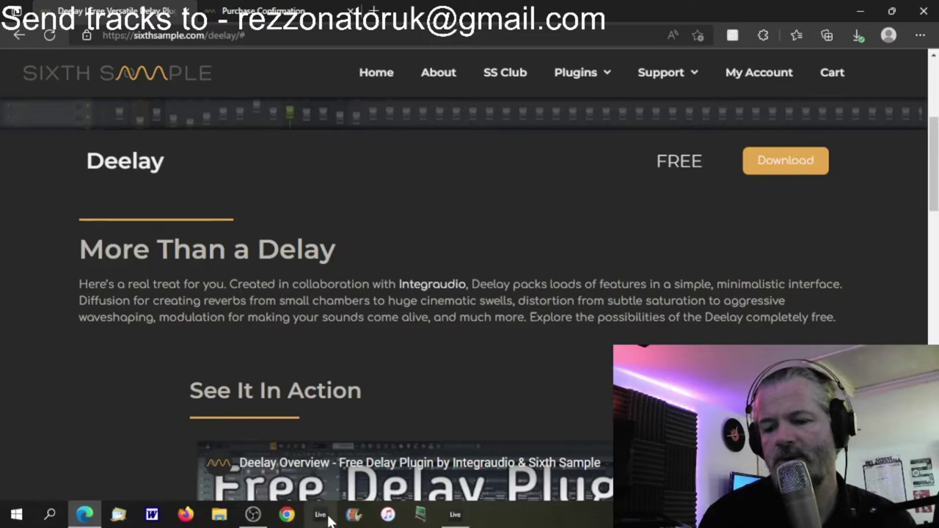
- Return to Live, move Deelay aside to reveal the tracks, and launch the Analog clip
{"action": "mouse_move", "coordinate": [457, 517]}
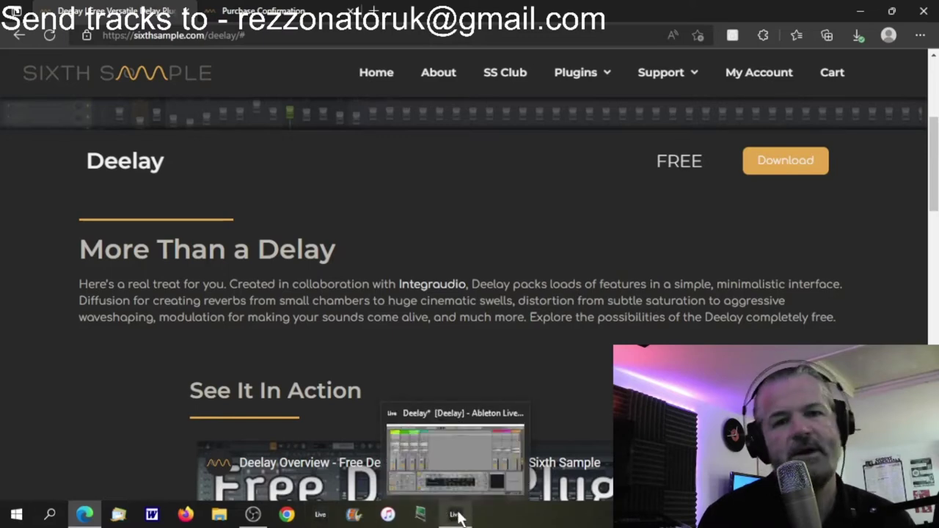
{"action": "left_click", "coordinate": [468, 451]}
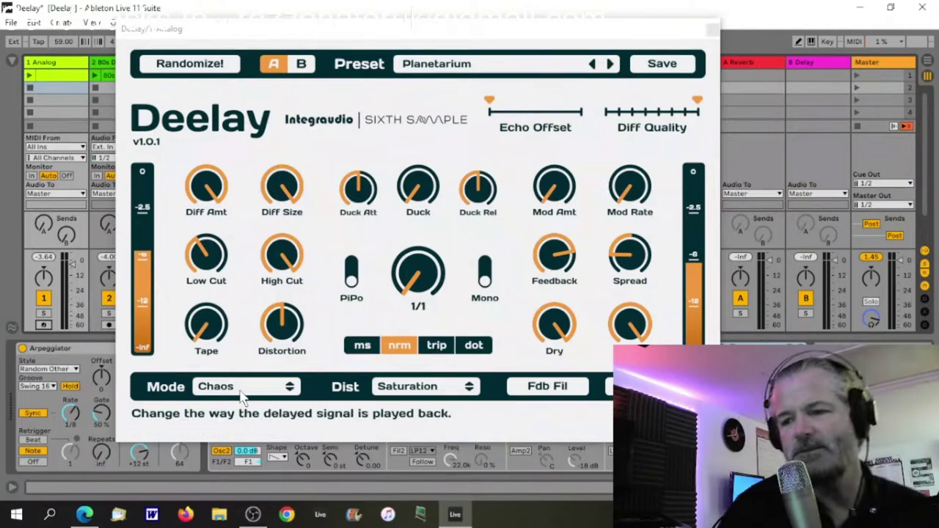
{"action": "left_click_drag", "start_coordinate": [504, 38], "coordinate": [392, 62]}
{"action": "left_click_drag", "start_coordinate": [445, 44], "coordinate": [631, 99]}
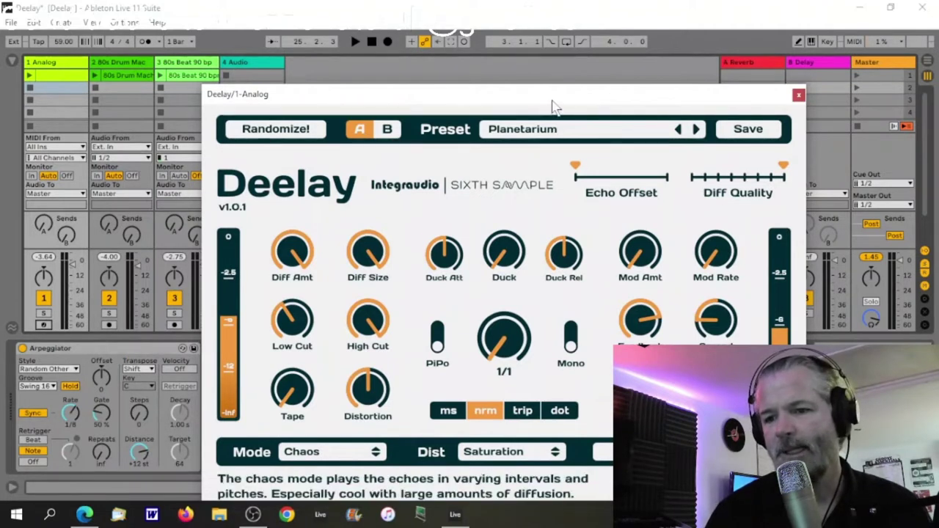
{"action": "left_click_drag", "start_coordinate": [553, 103], "coordinate": [688, 76]}
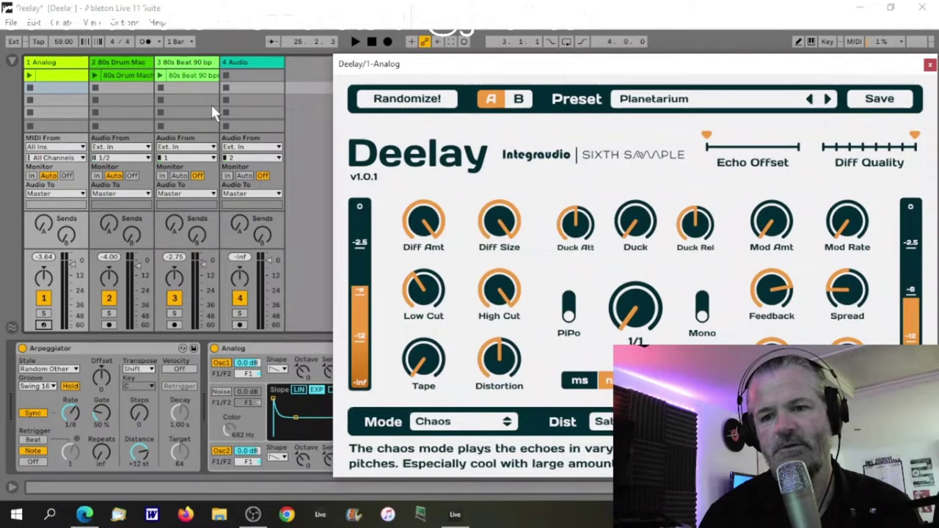
{"action": "left_click", "coordinate": [29, 74]}
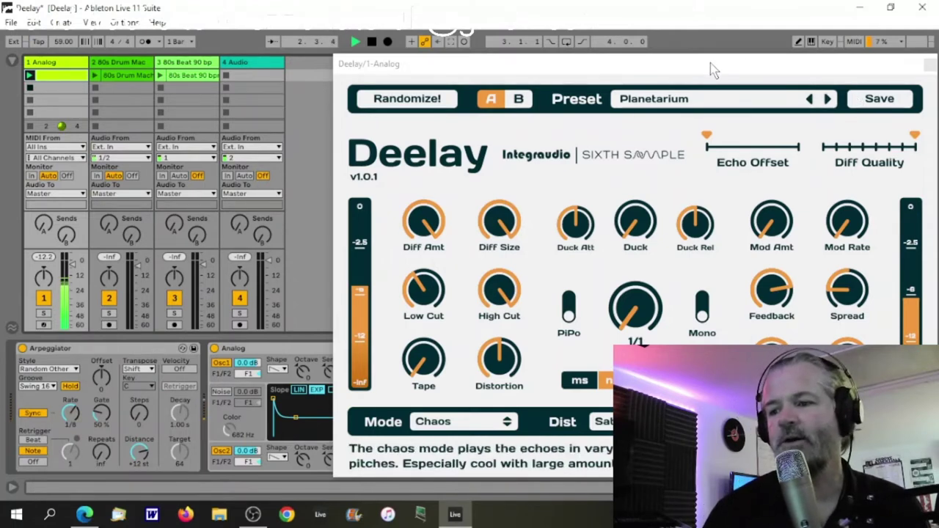
{"action": "left_click_drag", "start_coordinate": [710, 63], "coordinate": [610, 31]}
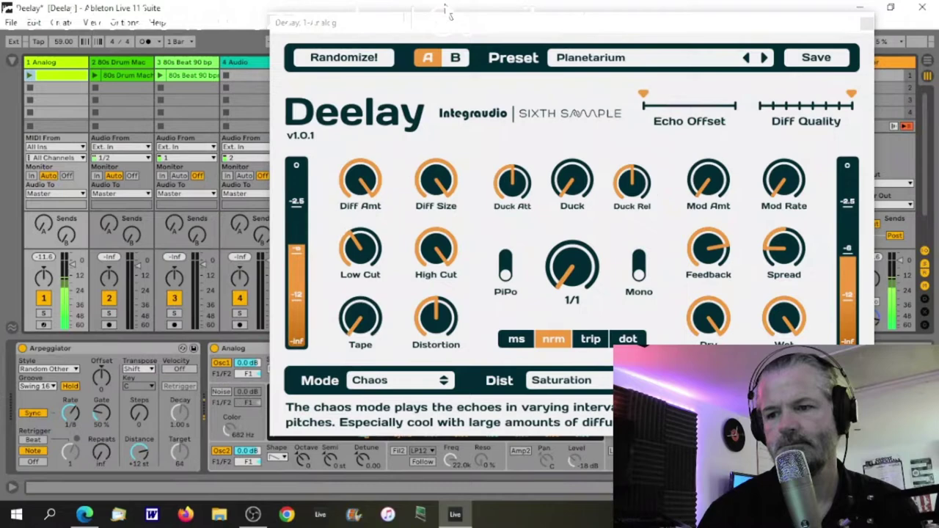
{"action": "left_click_drag", "start_coordinate": [449, 25], "coordinate": [352, 31]}
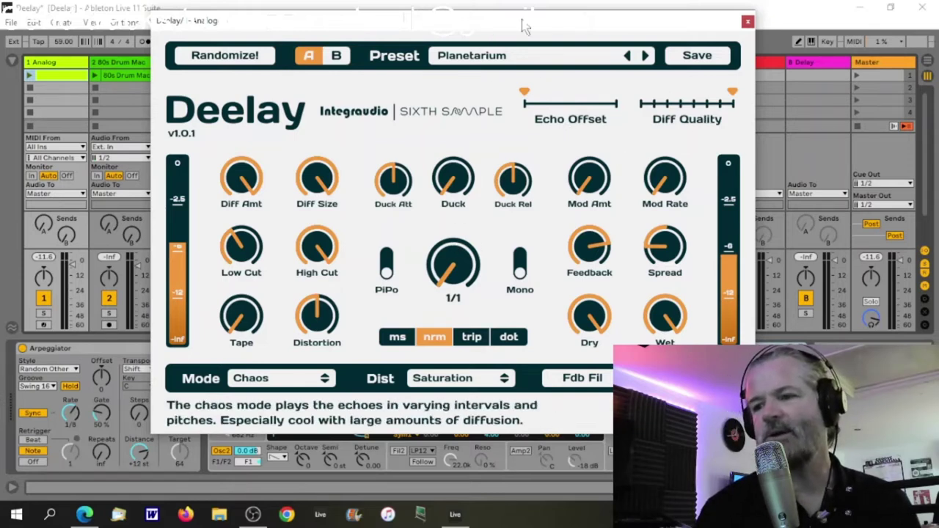
{"action": "left_click_drag", "start_coordinate": [534, 36], "coordinate": [421, 44]}
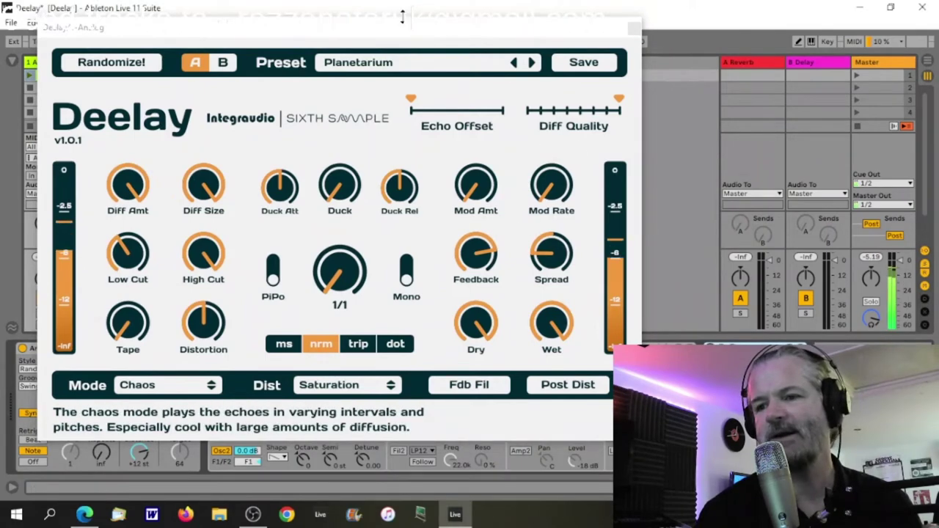
{"action": "left_click_drag", "start_coordinate": [427, 40], "coordinate": [622, 50]}
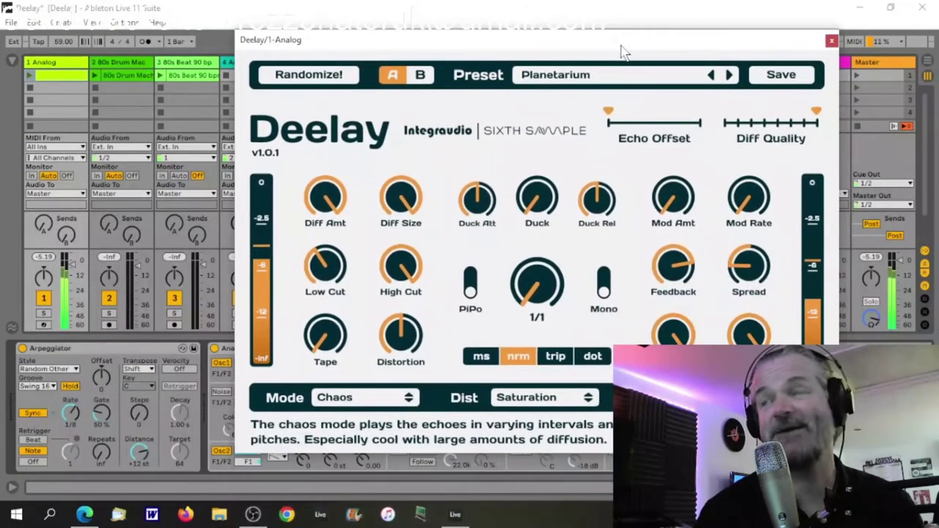
{"action": "left_click", "coordinate": [29, 75]}
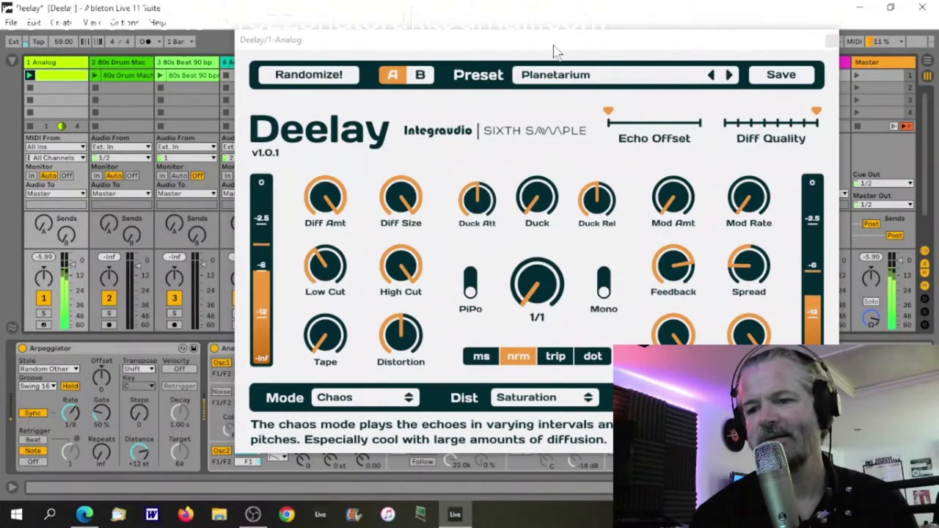
{"action": "left_click_drag", "start_coordinate": [553, 51], "coordinate": [503, 47]}
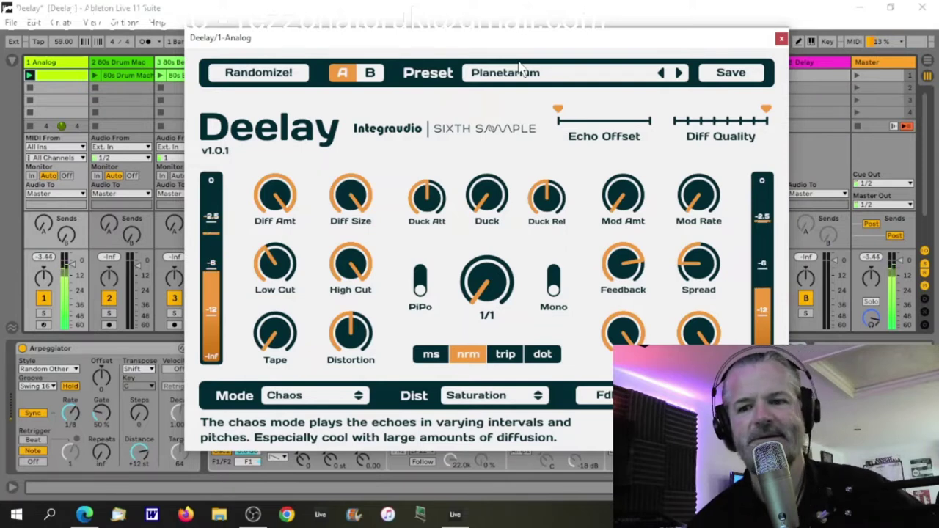
{"action": "left_click", "coordinate": [91, 71]}
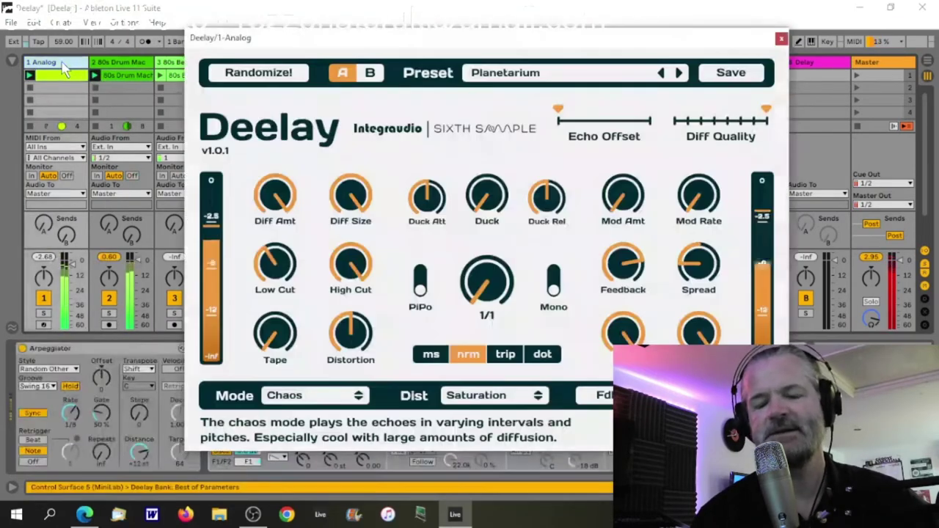
{"action": "left_click", "coordinate": [63, 64]}
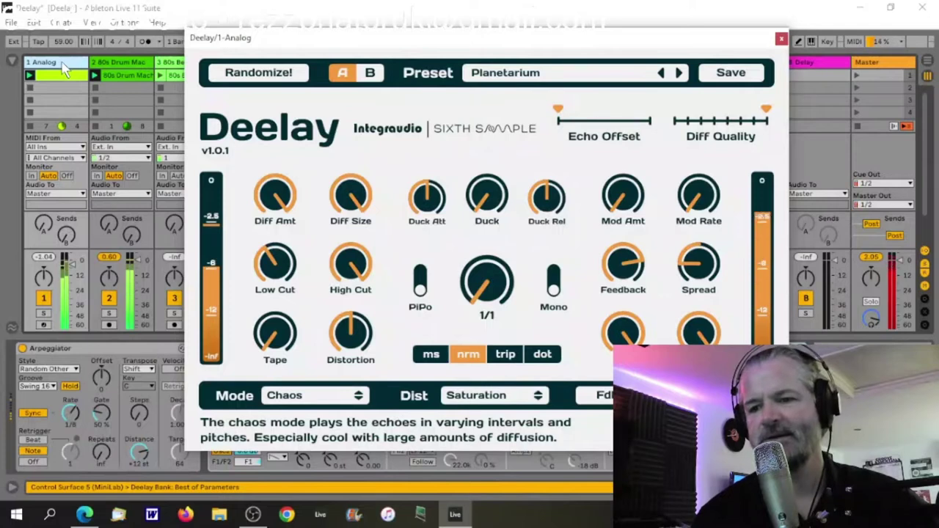
{"action": "left_click_drag", "start_coordinate": [316, 47], "coordinate": [368, 47]}
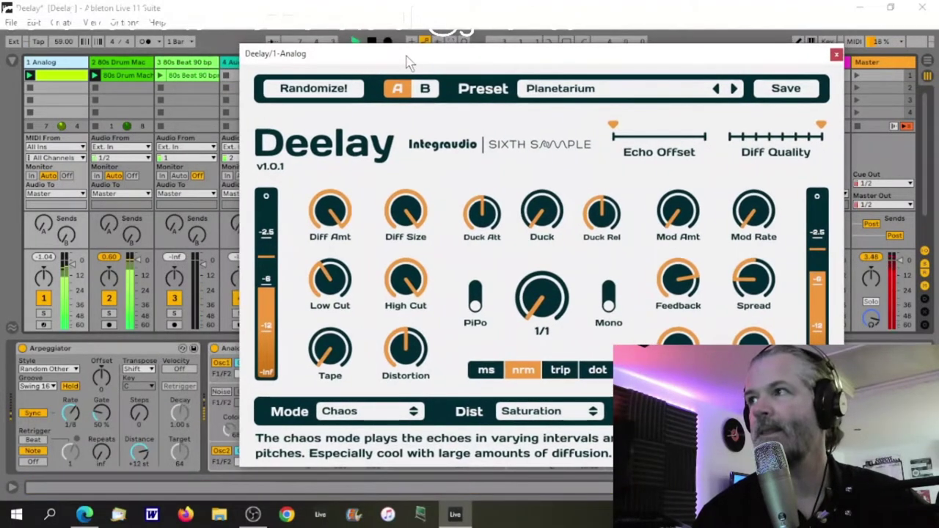
{"action": "left_click_drag", "start_coordinate": [407, 57], "coordinate": [407, 58]}
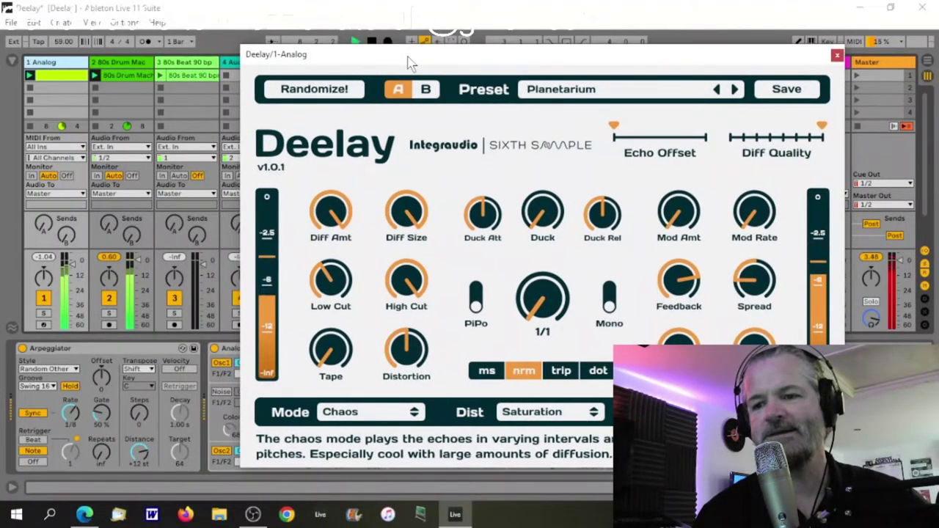
{"action": "left_click", "coordinate": [160, 76]}
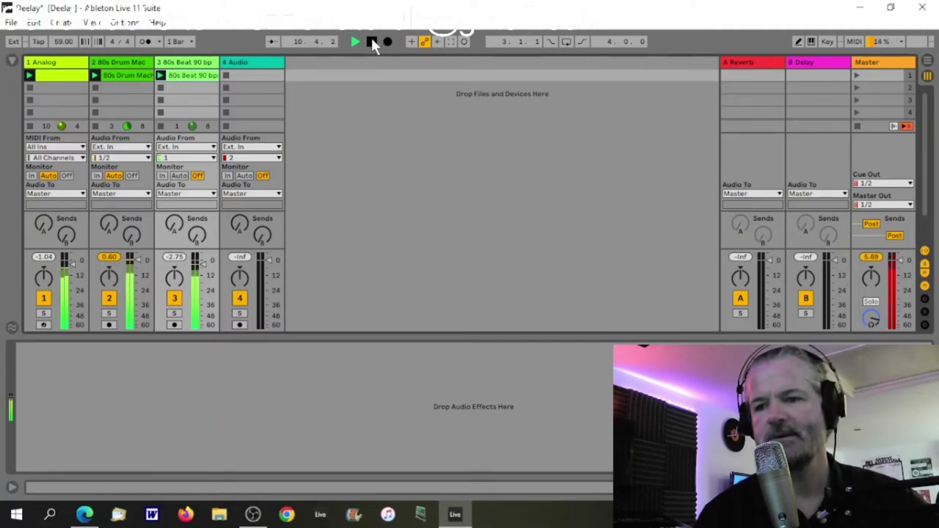
{"action": "left_click", "coordinate": [63, 66]}
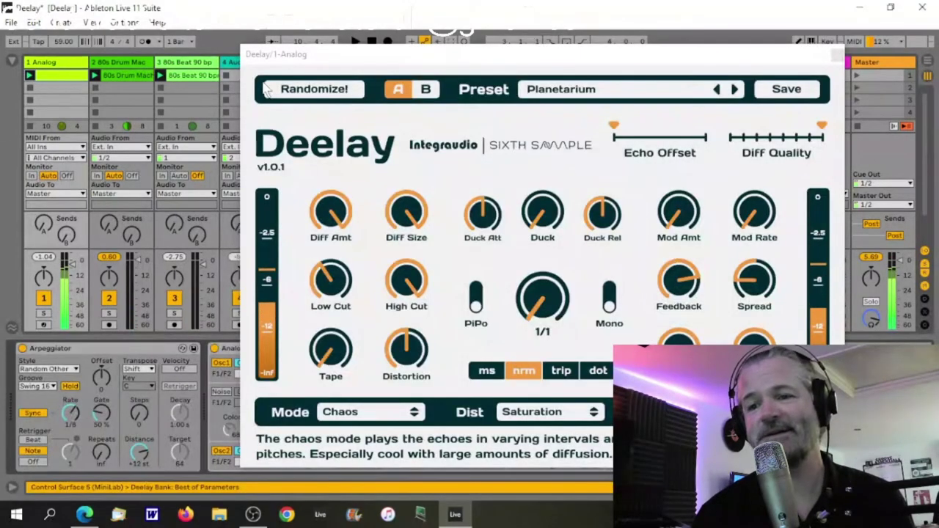
{"action": "left_click_drag", "start_coordinate": [543, 59], "coordinate": [489, 38]}
- Reset Deelay to the -init- preset and move its window up and to the left
{"action": "left_click", "coordinate": [517, 65]}
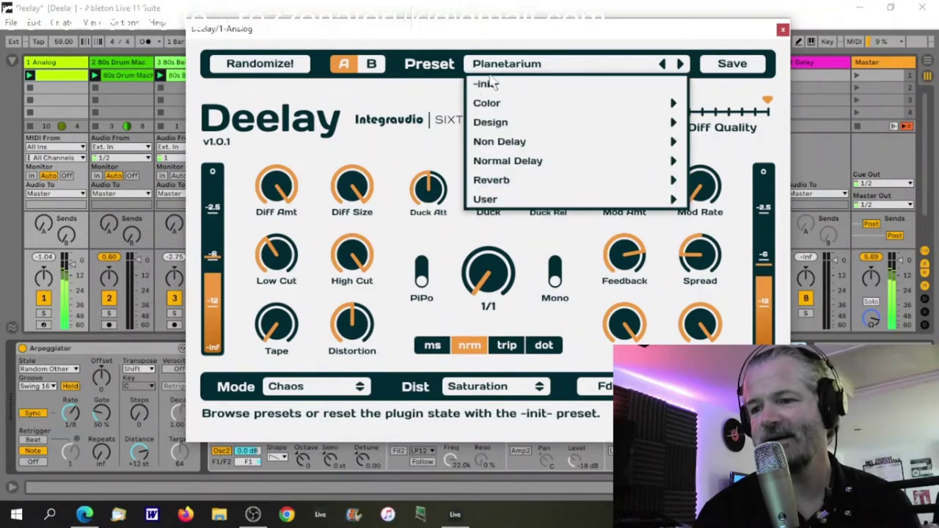
{"action": "left_click", "coordinate": [494, 87]}
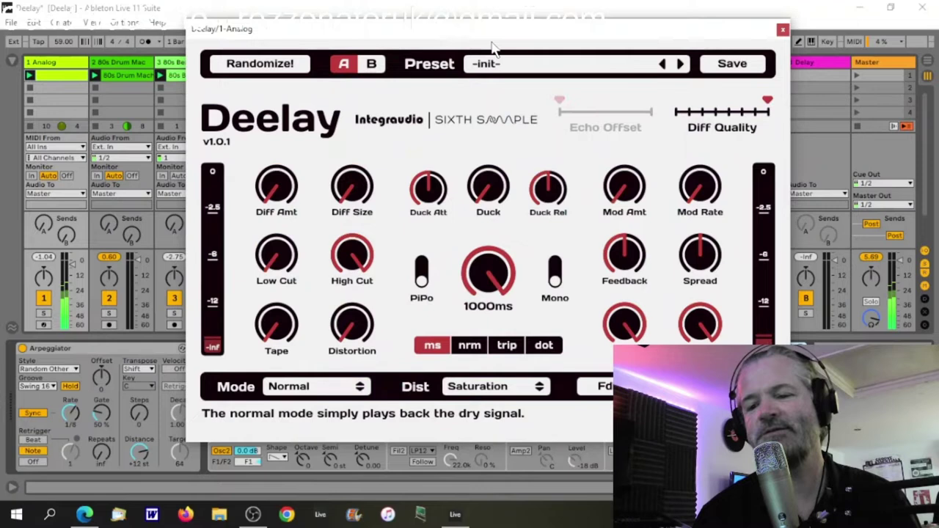
{"action": "left_click_drag", "start_coordinate": [486, 44], "coordinate": [500, 54]}
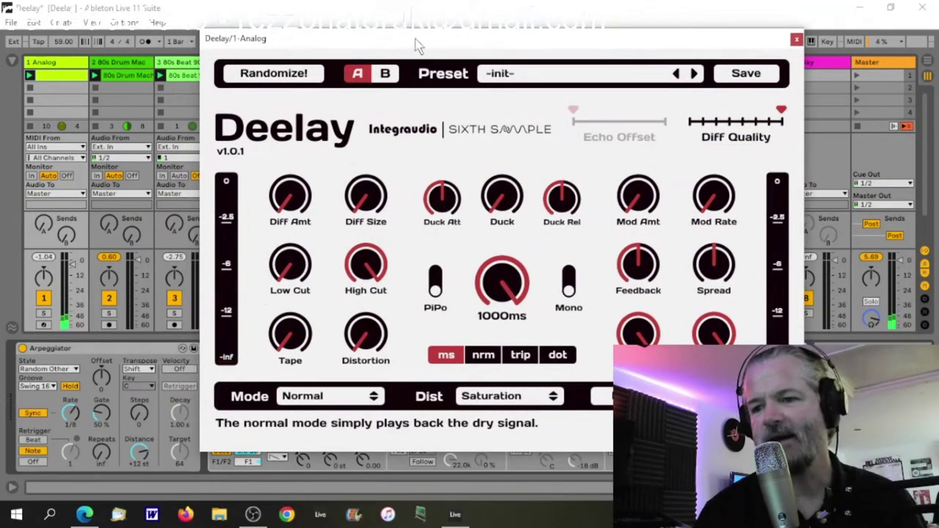
{"action": "left_click_drag", "start_coordinate": [416, 45], "coordinate": [390, 88]}
{"action": "left_click", "coordinate": [370, 42]}
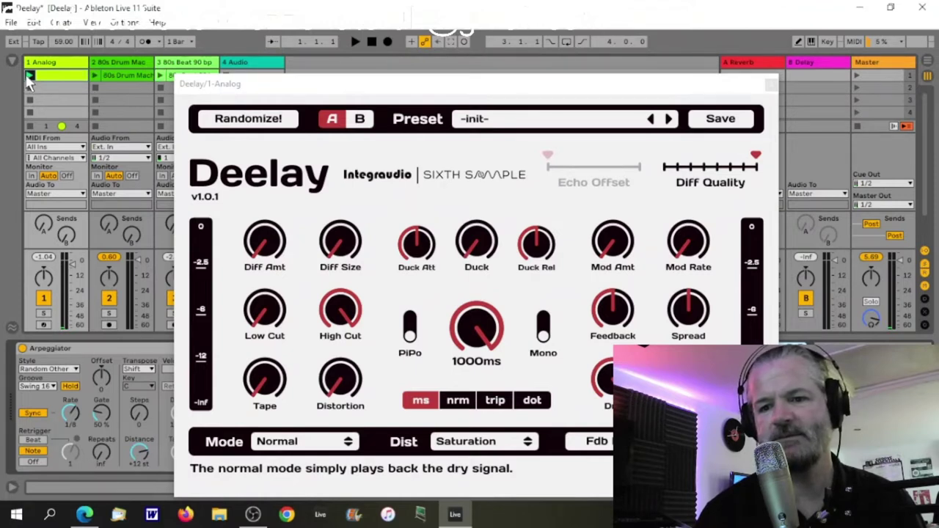
{"action": "left_click_drag", "start_coordinate": [413, 93], "coordinate": [392, 66]}
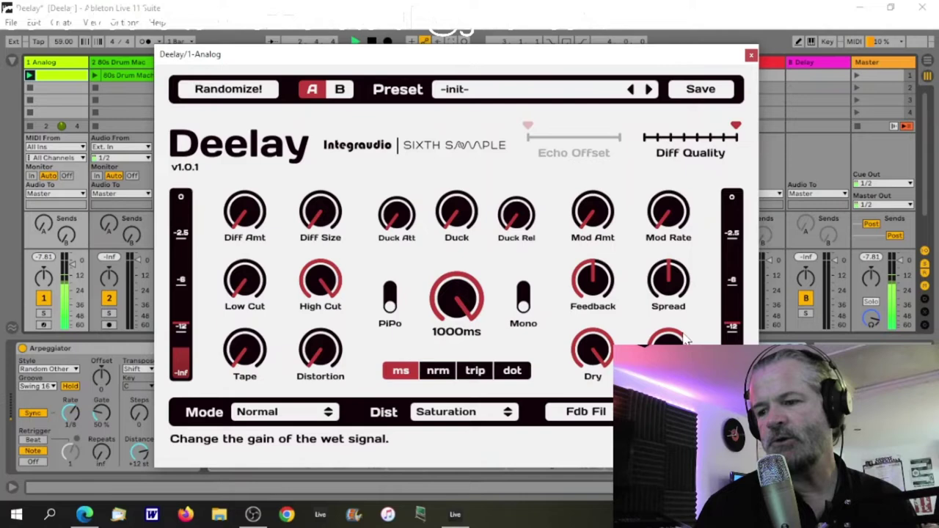
- Nudge Spread up slightly, try Mono then back to stereo, and enable PiPo ping-pong echoes
{"action": "left_click_drag", "start_coordinate": [684, 279], "coordinate": [681, 268]}
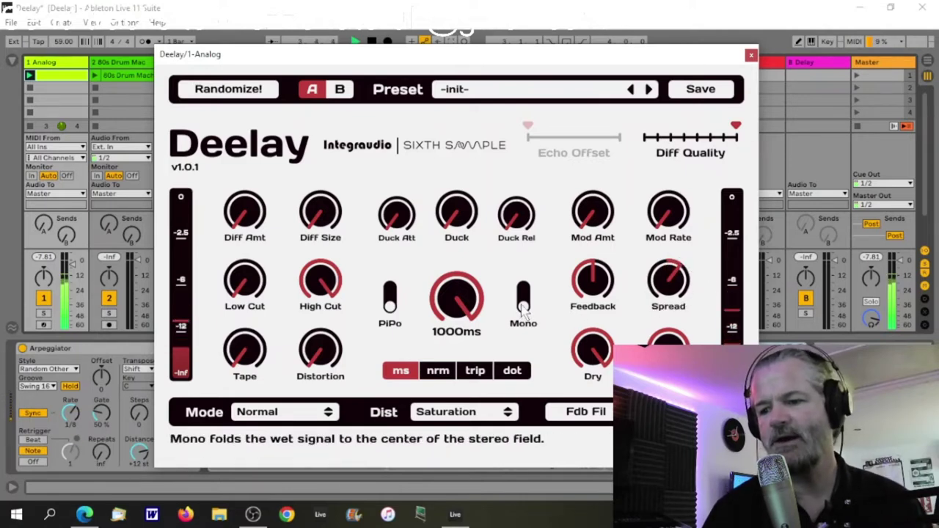
{"action": "left_click", "coordinate": [524, 294]}
{"action": "left_click", "coordinate": [524, 297]}
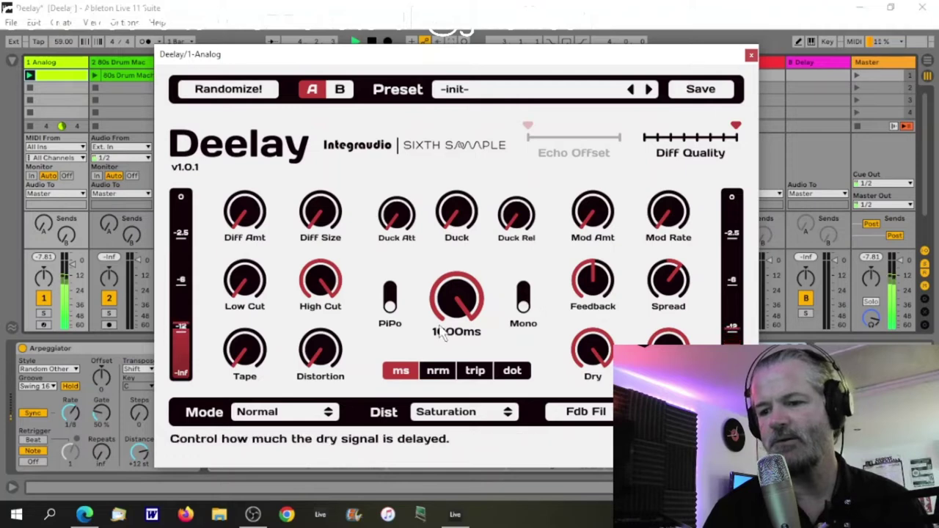
{"action": "left_click", "coordinate": [389, 299]}
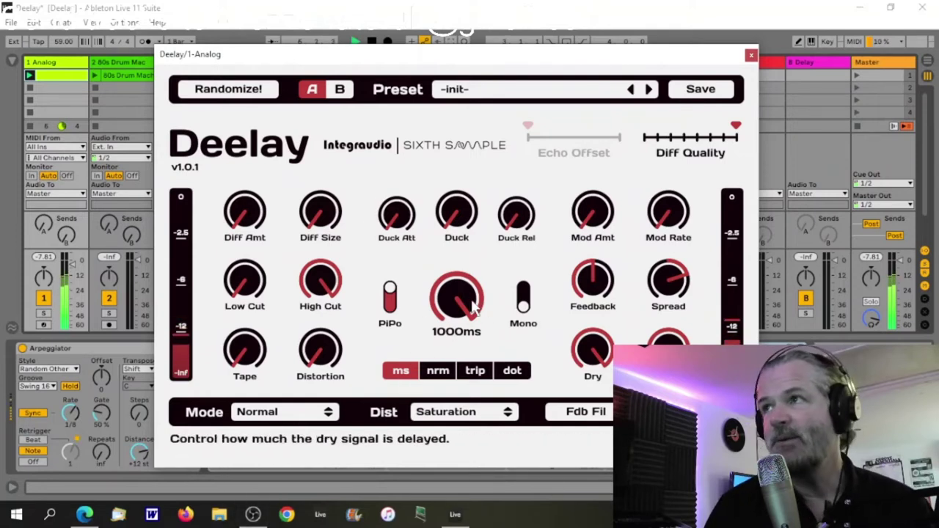
{"action": "left_click", "coordinate": [72, 274]}
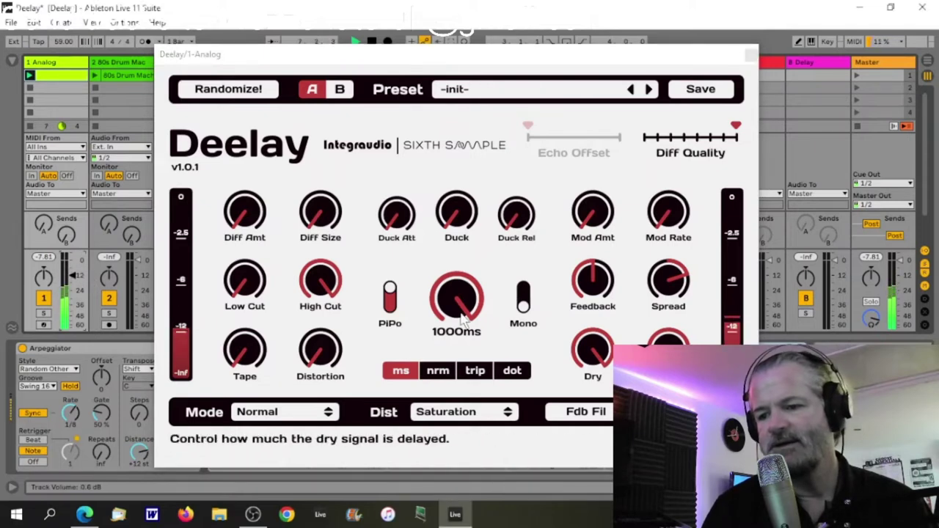
- Sync the delay time to note values and make it a dotted whole note (1/1.)
{"action": "left_click", "coordinate": [438, 370]}
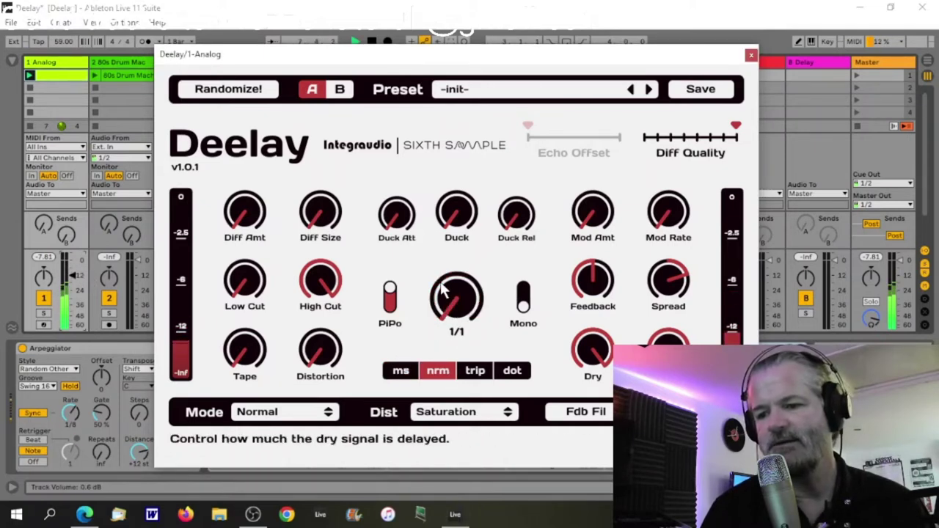
{"action": "scroll", "coordinate": [450, 293], "scroll_direction": "up", "scroll_amount": 1}
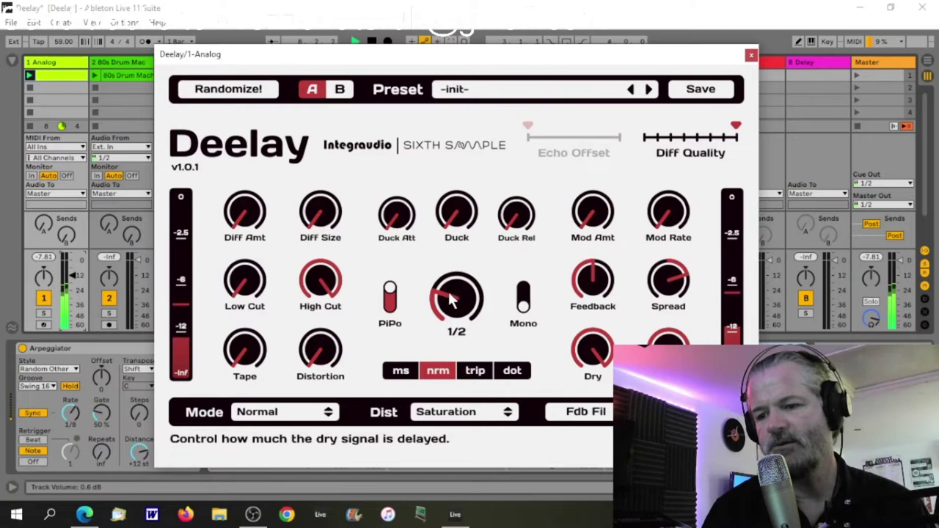
{"action": "scroll", "coordinate": [455, 286], "scroll_direction": "up", "scroll_amount": 1}
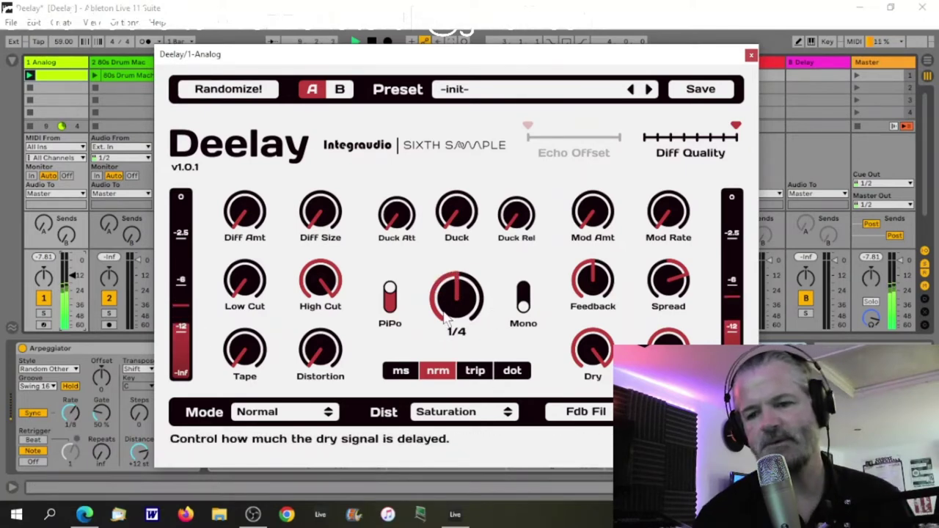
{"action": "left_click", "coordinate": [36, 345]}
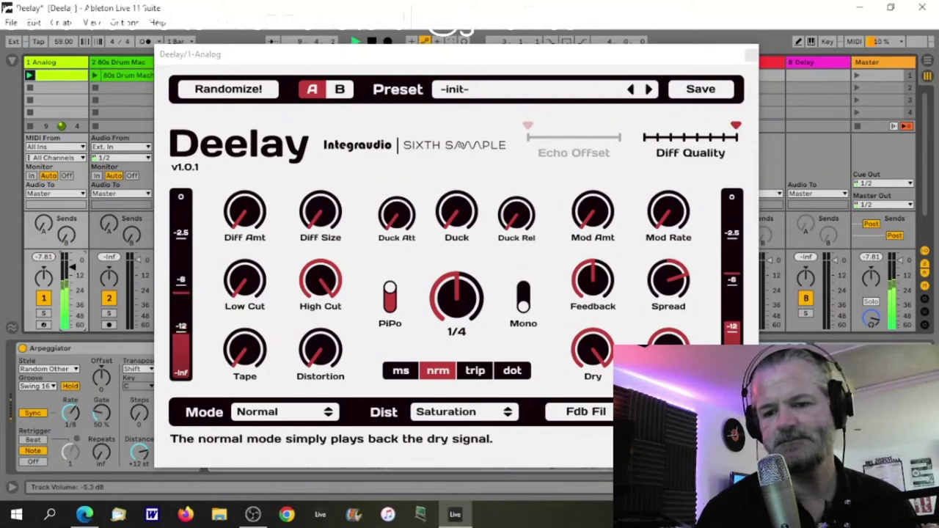
{"action": "left_click", "coordinate": [476, 372]}
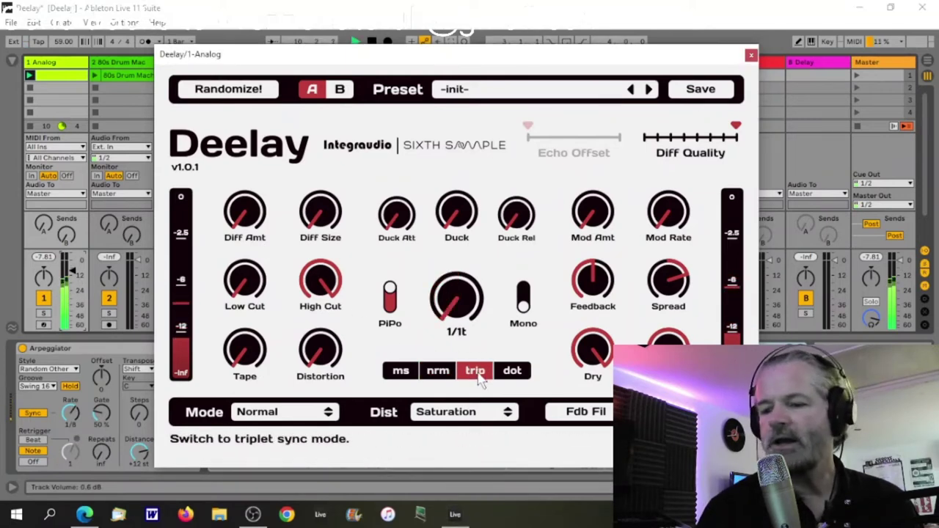
{"action": "left_click", "coordinate": [512, 370]}
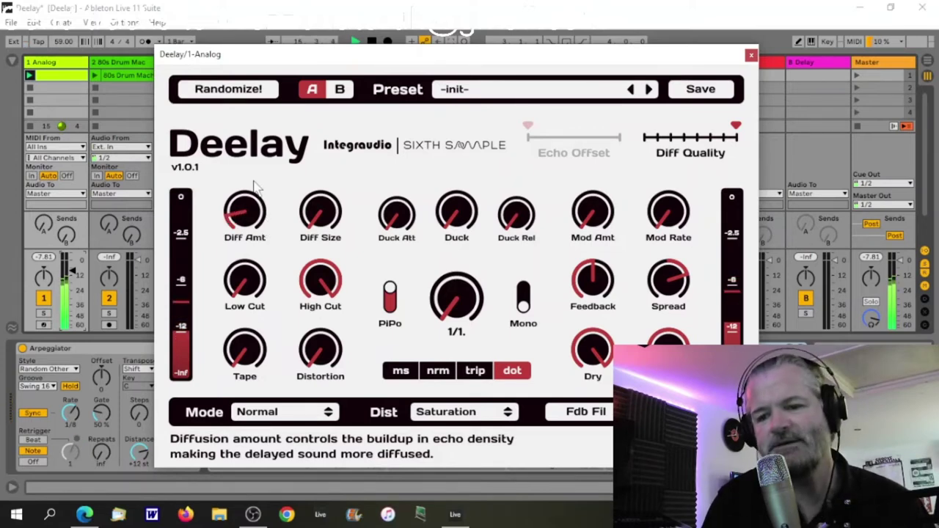
- Turn Diff Amt up to about halfway and increase Diff Size
{"action": "left_click_drag", "start_coordinate": [255, 185], "coordinate": [260, 135]}
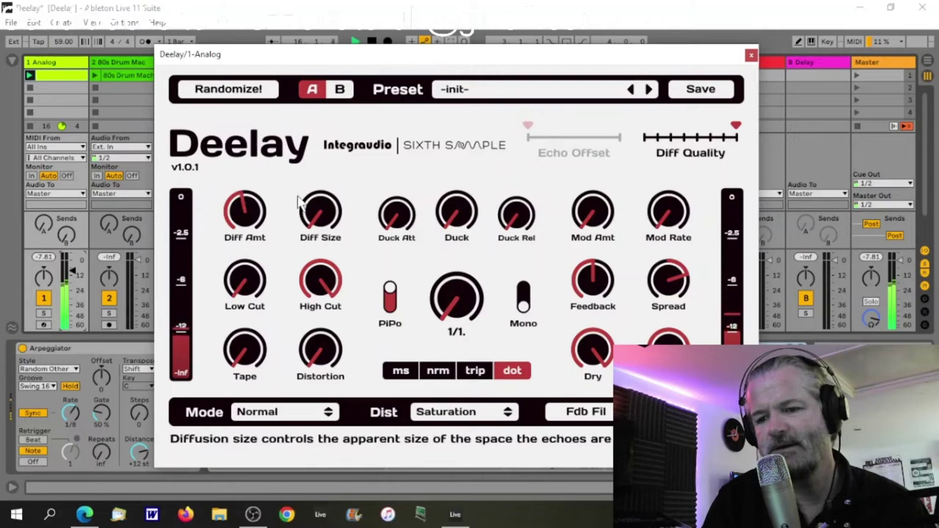
{"action": "left_click_drag", "start_coordinate": [317, 218], "coordinate": [311, 150]}
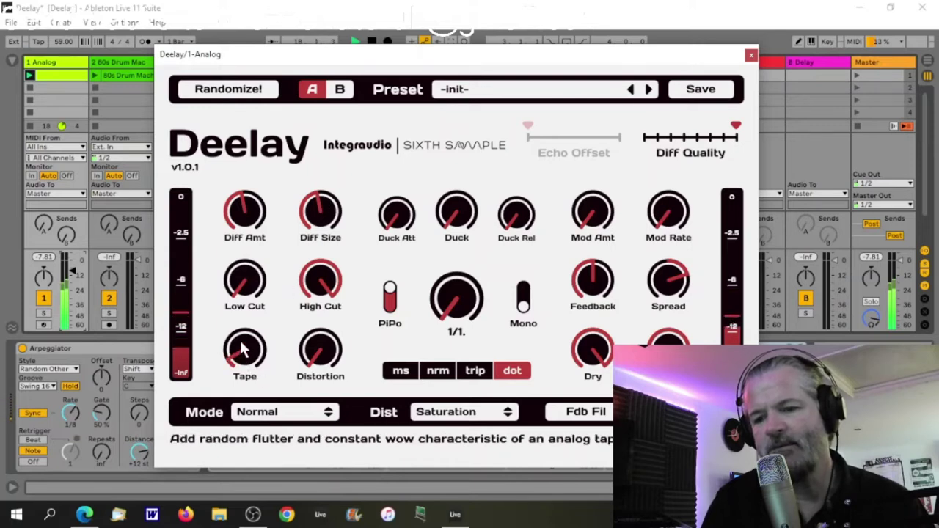
- Raise Tape and Distortion, keep Saturation as the distortion type, and move the window higher
{"action": "left_click_drag", "start_coordinate": [242, 331], "coordinate": [244, 289]}
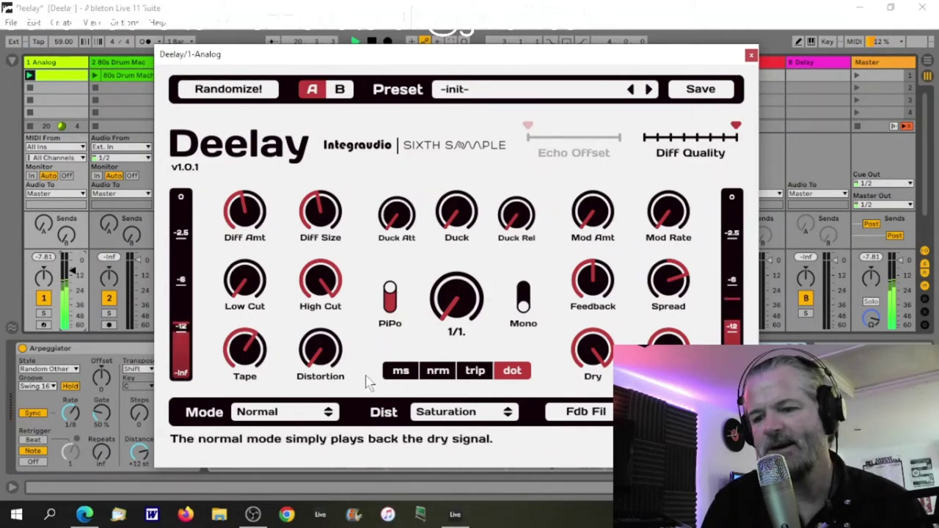
{"action": "left_click_drag", "start_coordinate": [318, 357], "coordinate": [324, 273]}
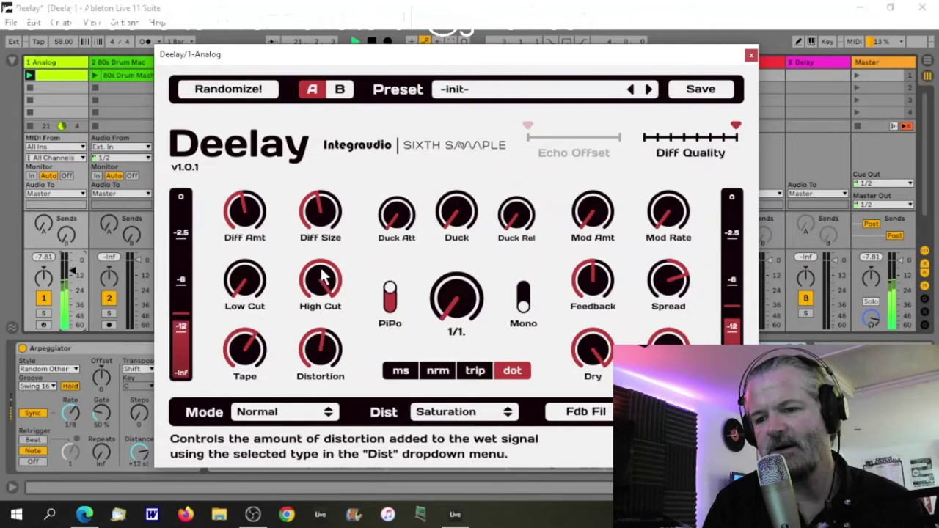
{"action": "left_click", "coordinate": [452, 416]}
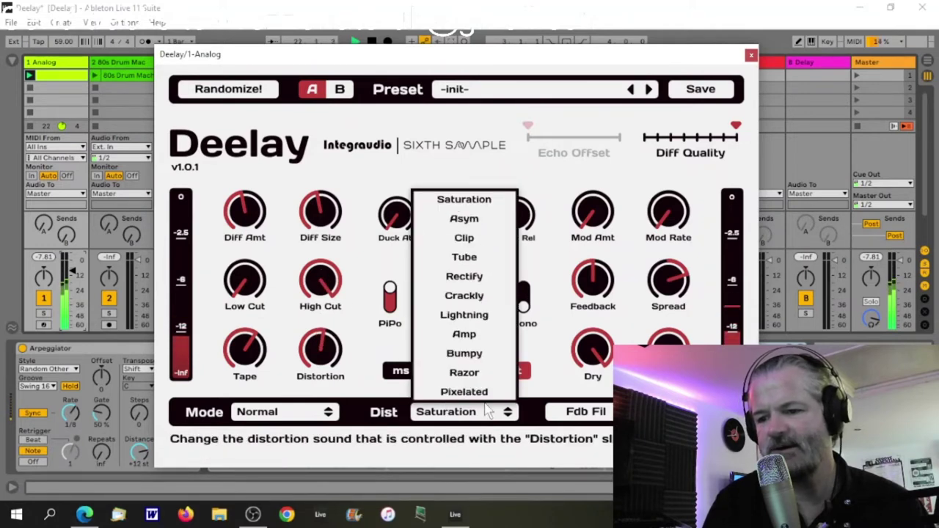
{"action": "left_click", "coordinate": [360, 182]}
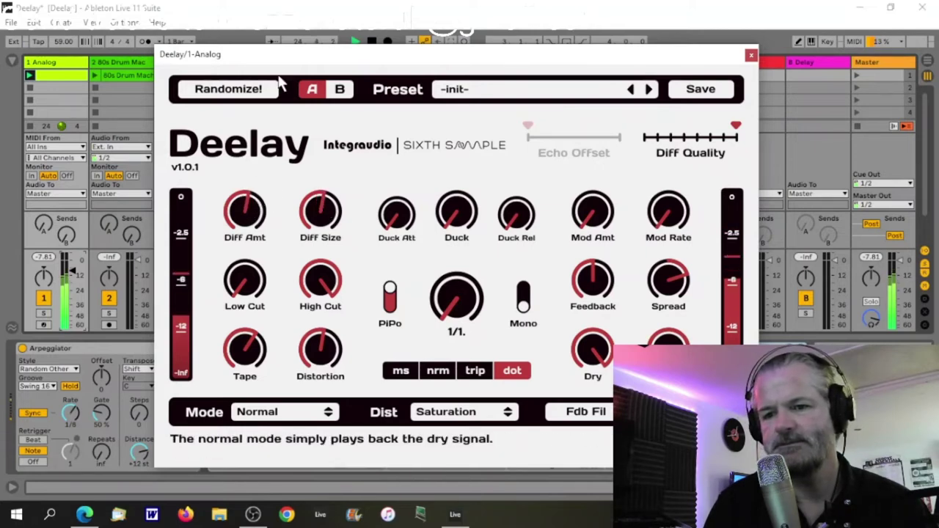
{"action": "left_click_drag", "start_coordinate": [323, 64], "coordinate": [334, 31]}
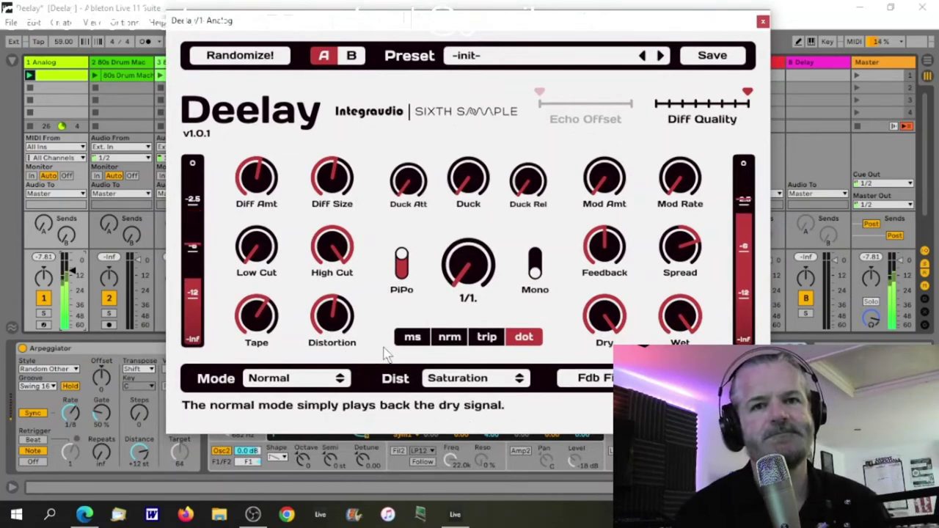
- Try Rev Forw playback mode, then settle on Pure Rev
{"action": "left_click", "coordinate": [293, 378]}
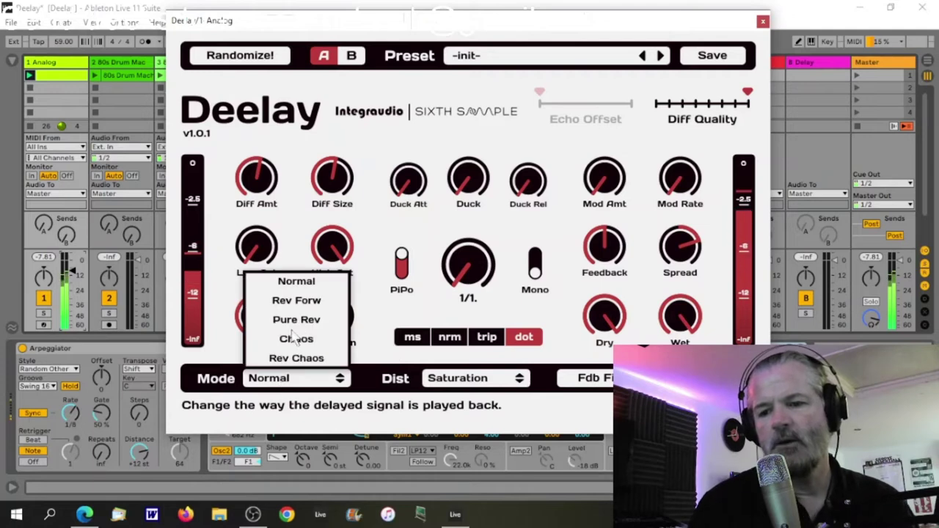
{"action": "left_click", "coordinate": [307, 308]}
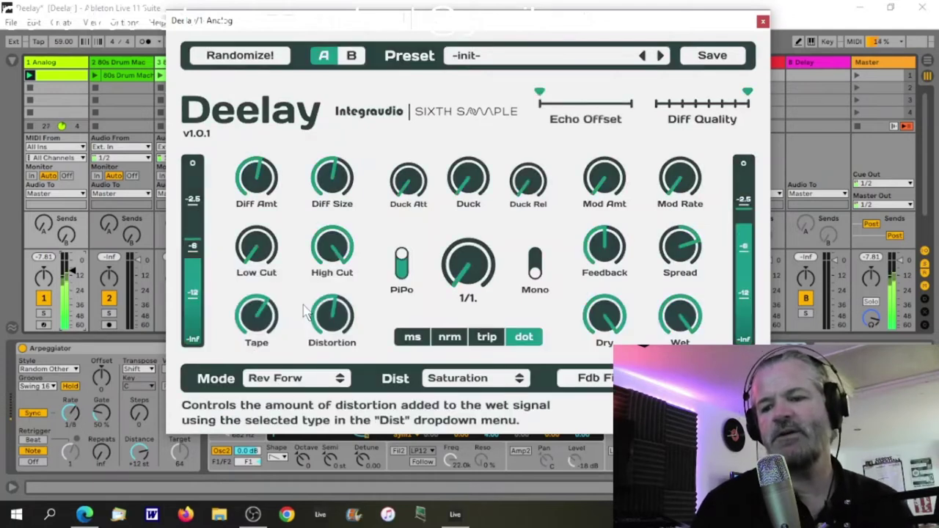
{"action": "left_click", "coordinate": [305, 378]}
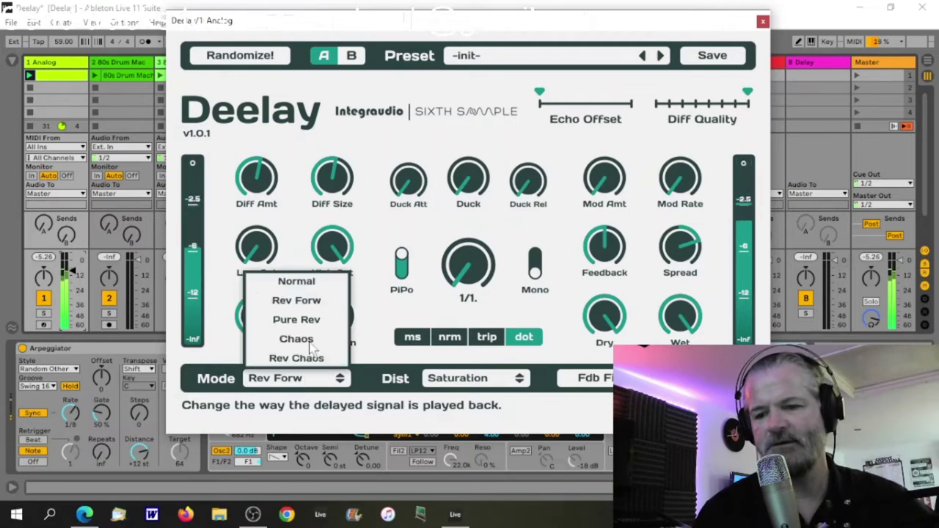
{"action": "left_click", "coordinate": [320, 324]}
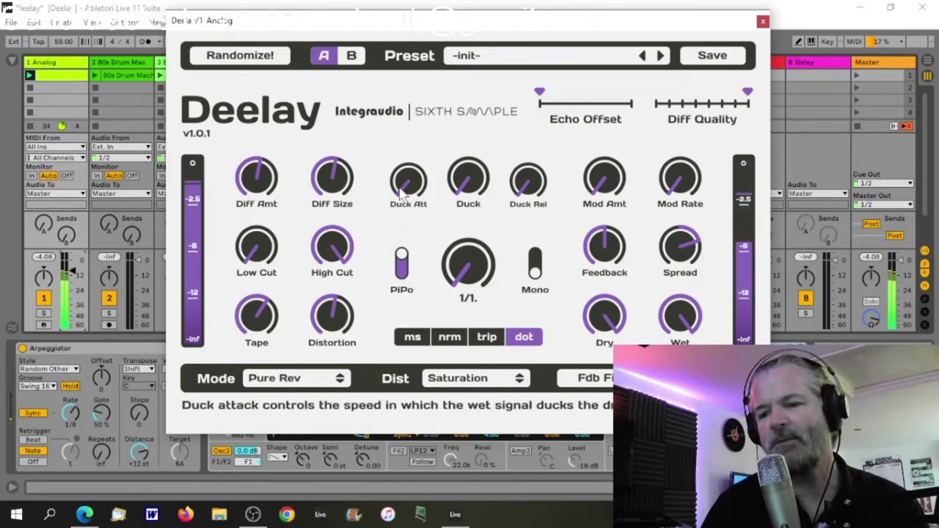
- Raise Duck and Duck Att, and set the delay time to a dotted eighth (1/8.)
{"action": "left_click_drag", "start_coordinate": [459, 191], "coordinate": [463, 141]}
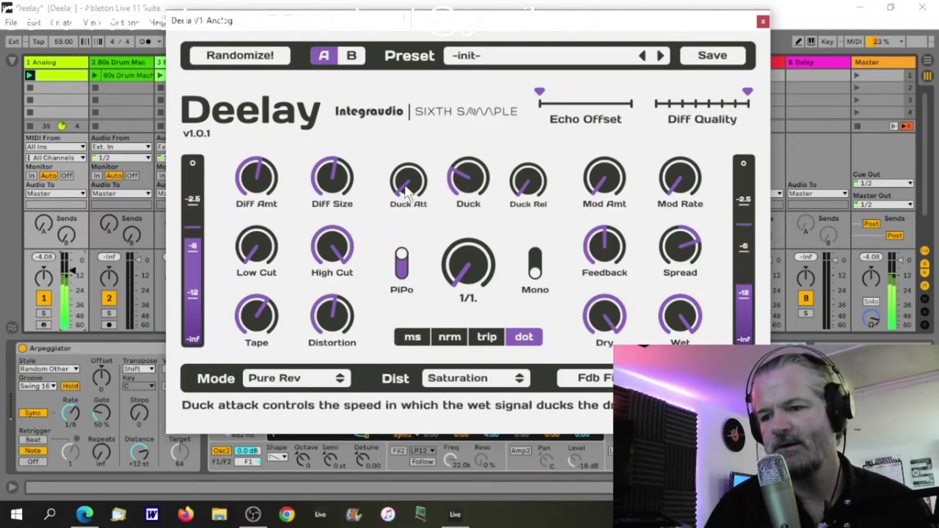
{"action": "left_click_drag", "start_coordinate": [409, 194], "coordinate": [413, 230]}
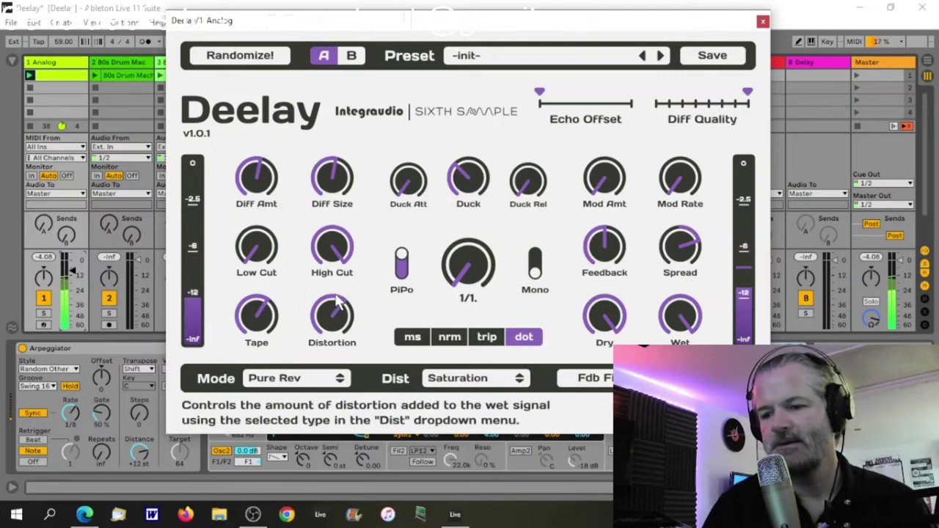
{"action": "left_click_drag", "start_coordinate": [462, 279], "coordinate": [456, 253]}
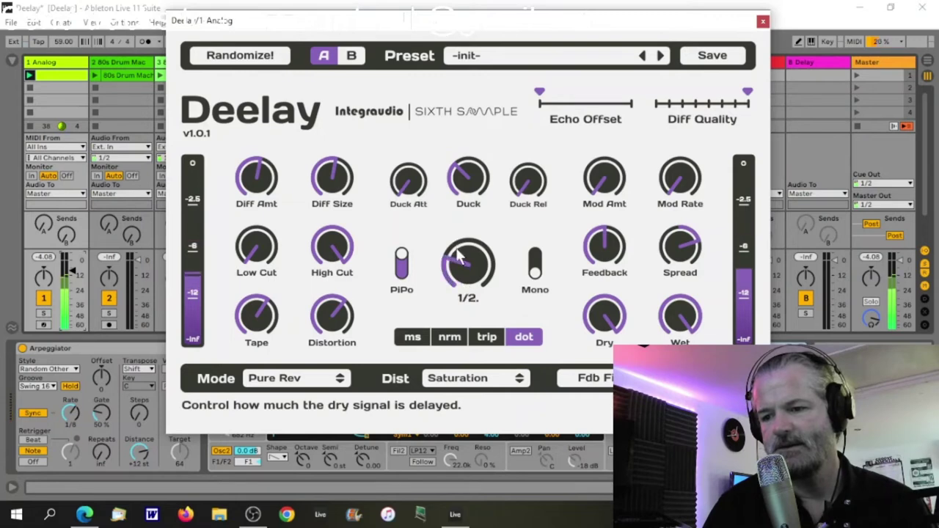
{"action": "left_click", "coordinate": [487, 337]}
{"action": "scroll", "coordinate": [493, 308], "scroll_direction": "up", "scroll_amount": 1}
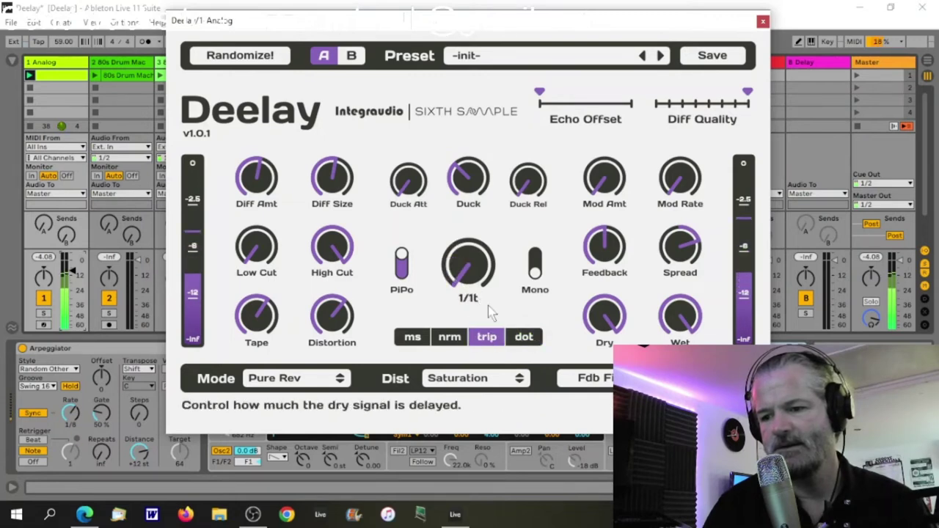
{"action": "left_click", "coordinate": [524, 337]}
{"action": "left_click_drag", "start_coordinate": [469, 268], "coordinate": [473, 212]}
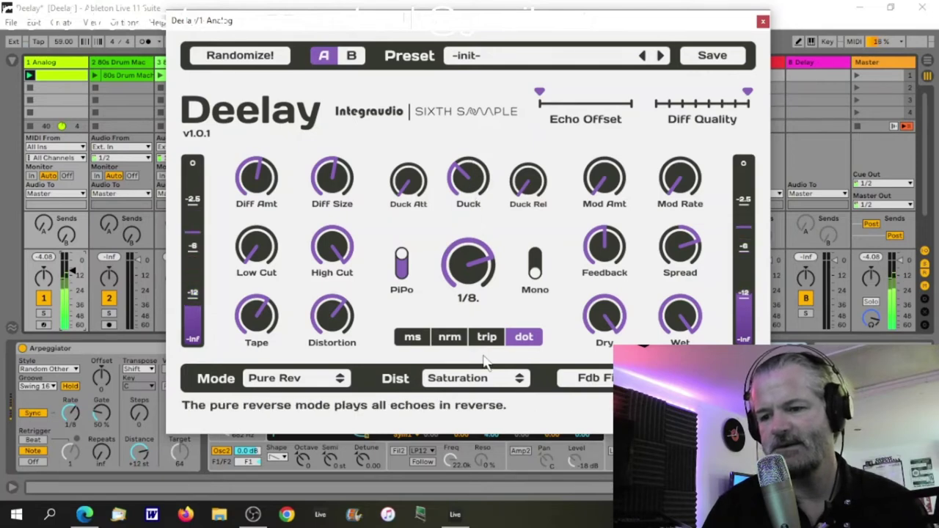
{"action": "left_click", "coordinate": [481, 378]}
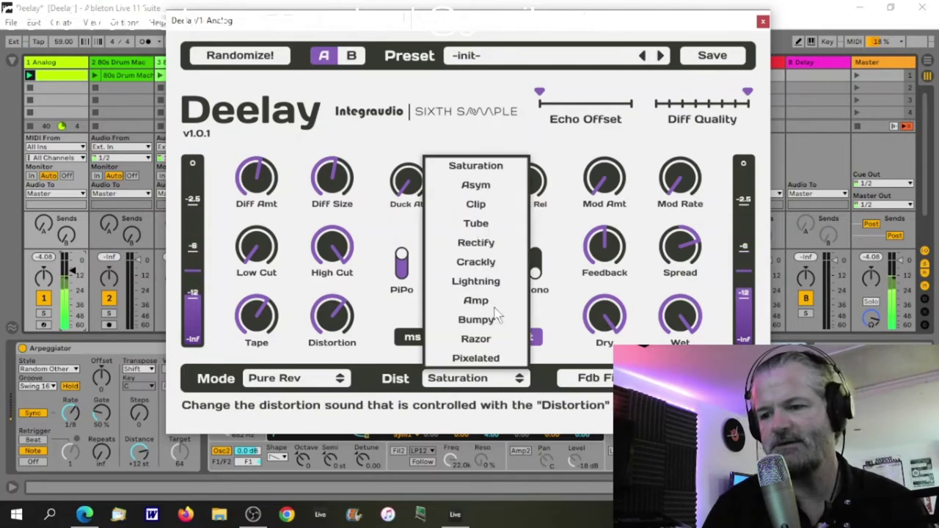
- Pick Tube from the Dist list, then set Deelay's Mode to Chaos
{"action": "left_click", "coordinate": [475, 223]}
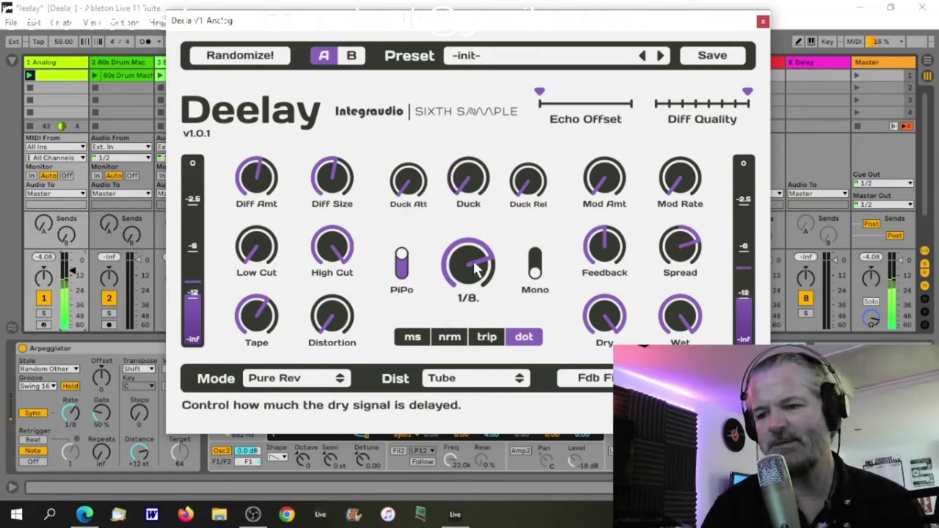
{"action": "left_click", "coordinate": [314, 376]}
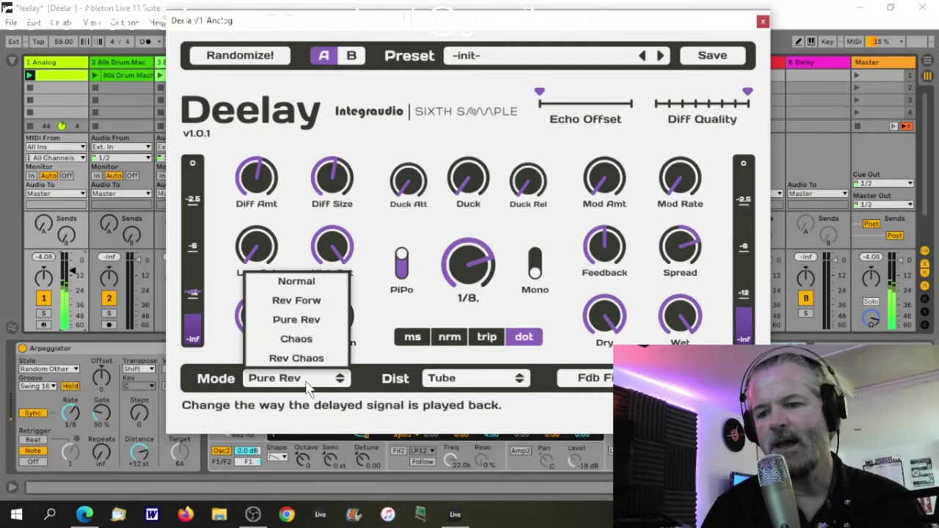
{"action": "left_click", "coordinate": [314, 340]}
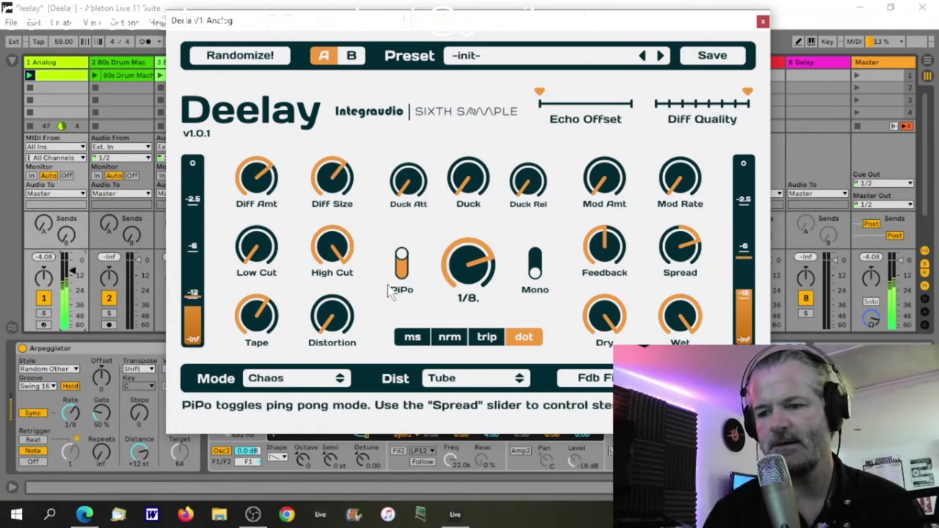
- Lengthen Deelay's delay time to 1/1 dotted and raise the diffusion size
{"action": "left_click_drag", "start_coordinate": [466, 282], "coordinate": [475, 335]}
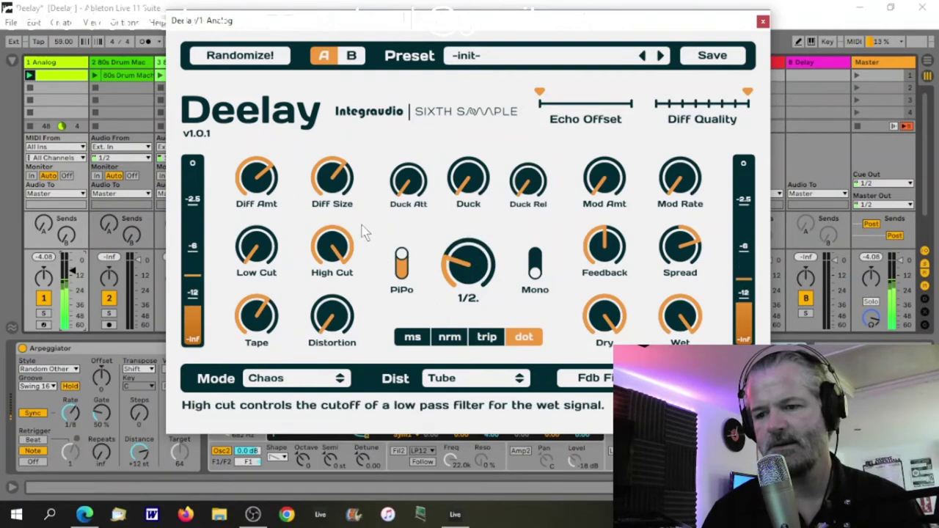
{"action": "left_click_drag", "start_coordinate": [334, 192], "coordinate": [299, 176]}
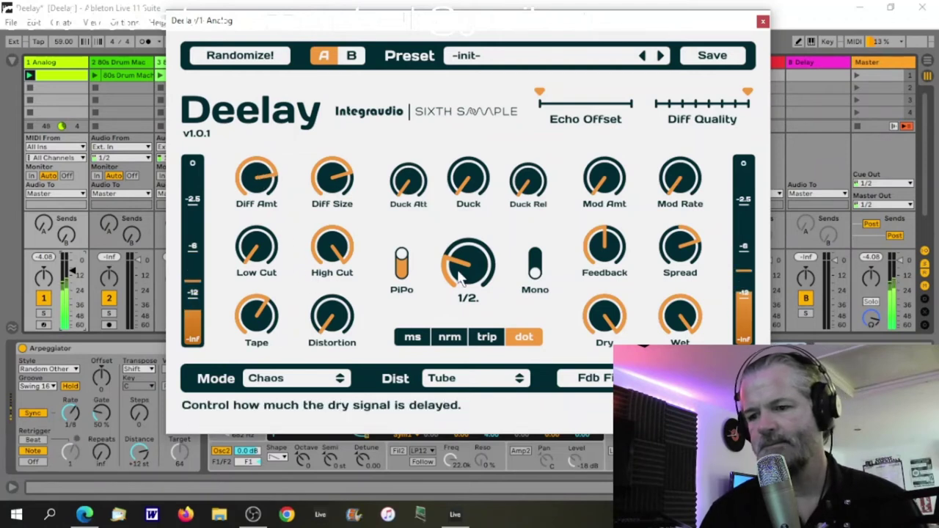
{"action": "left_click_drag", "start_coordinate": [467, 266], "coordinate": [467, 280]}
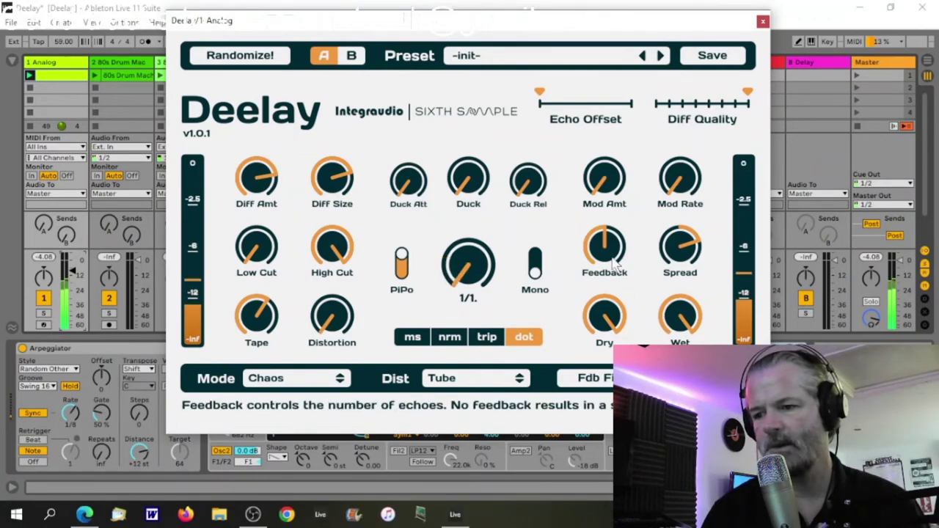
- Nudge feedback, raise modulation amount to about halfway, raise modulation rate, and add distortion
{"action": "left_click_drag", "start_coordinate": [594, 249], "coordinate": [602, 236]}
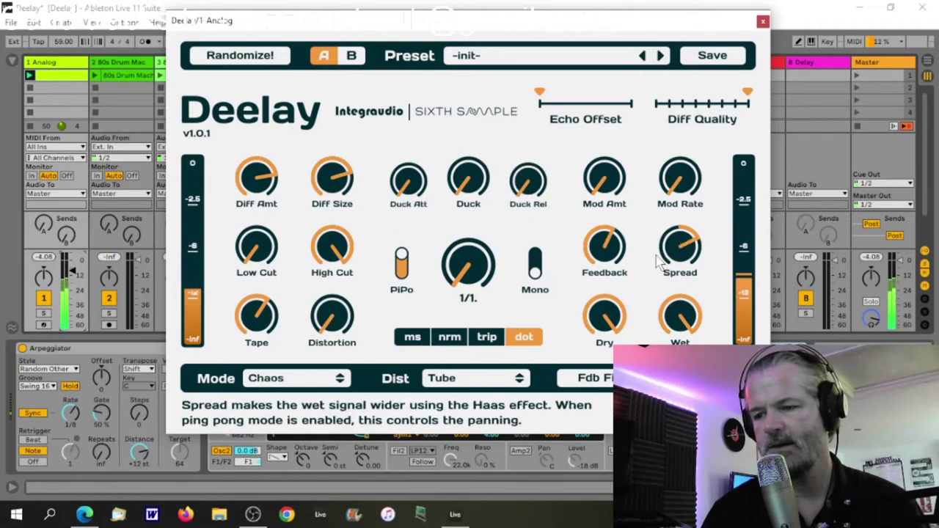
{"action": "left_click_drag", "start_coordinate": [606, 185], "coordinate": [606, 124]}
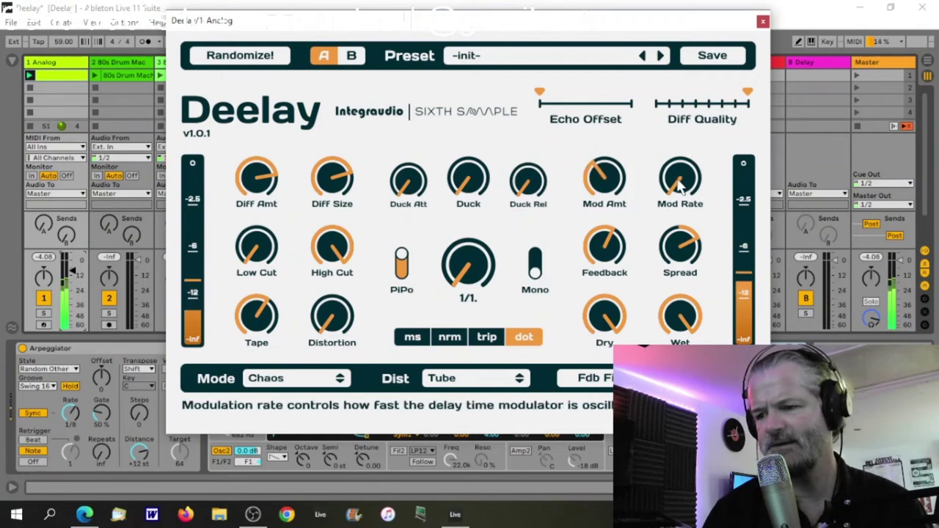
{"action": "left_click_drag", "start_coordinate": [679, 186], "coordinate": [666, 127]}
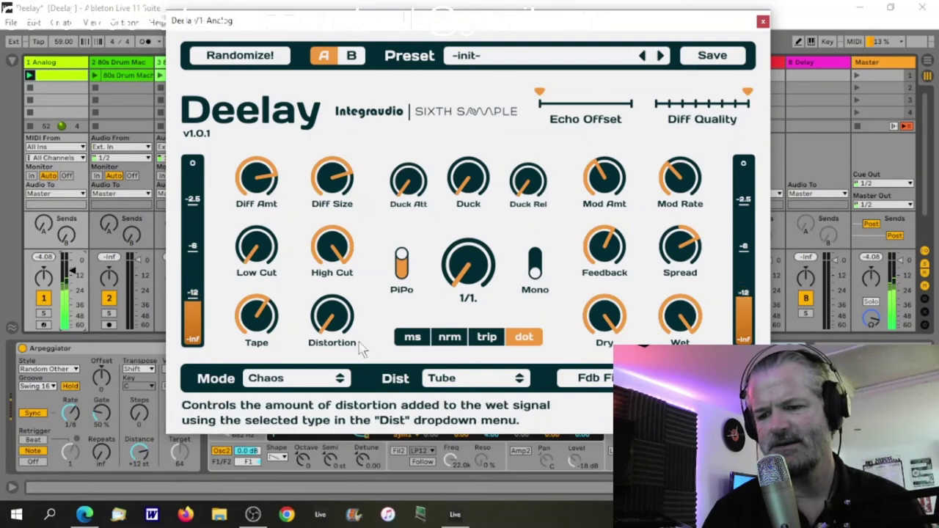
{"action": "left_click_drag", "start_coordinate": [328, 331], "coordinate": [328, 312]}
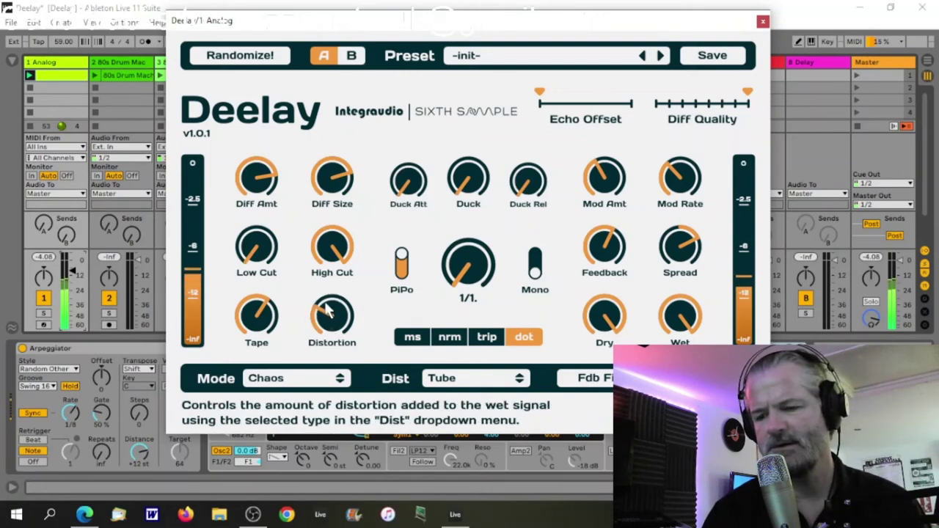
- Select the Rev Chaos delay mode and reposition the Deelay window further left
{"action": "left_click", "coordinate": [329, 378]}
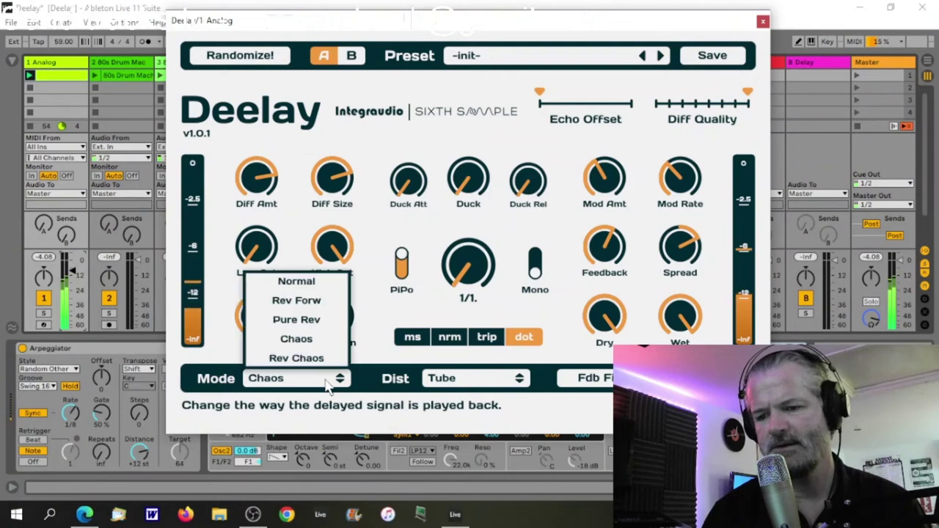
{"action": "left_click", "coordinate": [330, 360]}
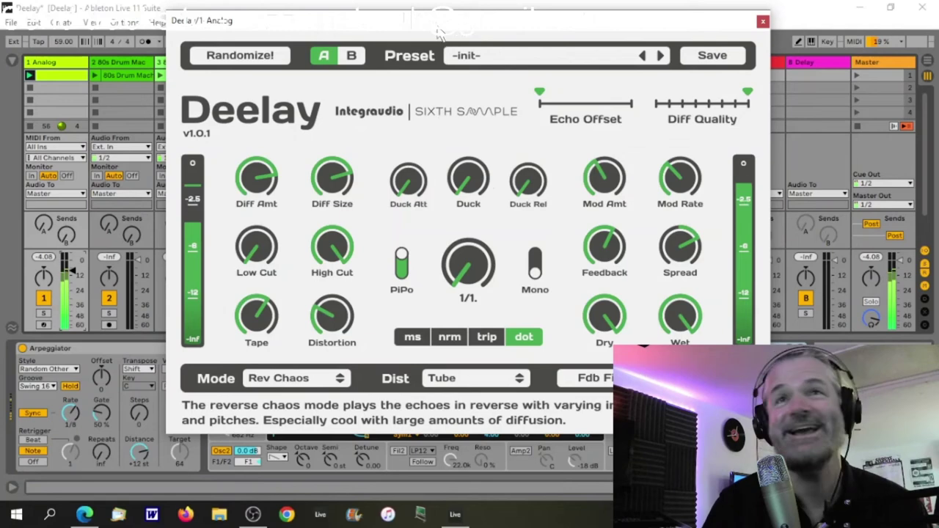
{"action": "left_click_drag", "start_coordinate": [440, 31], "coordinate": [462, 126]}
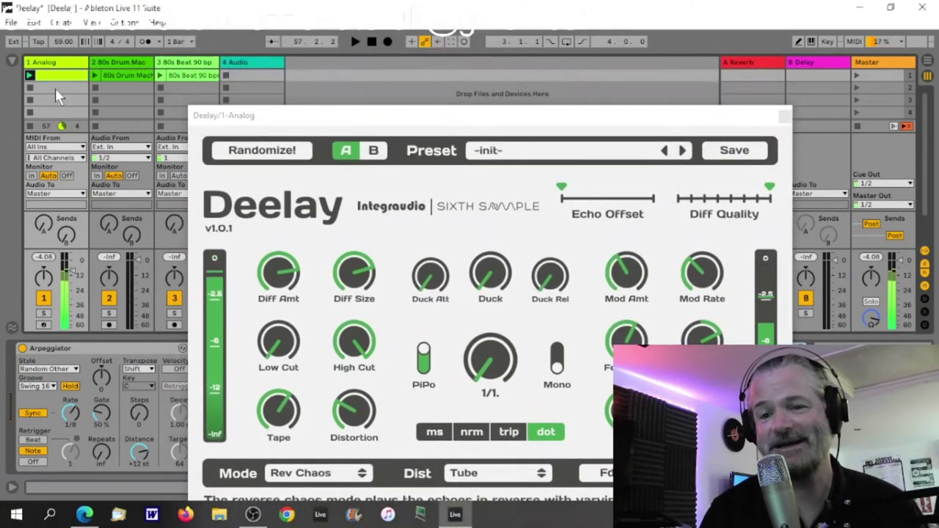
{"action": "left_click_drag", "start_coordinate": [472, 120], "coordinate": [410, 57]}
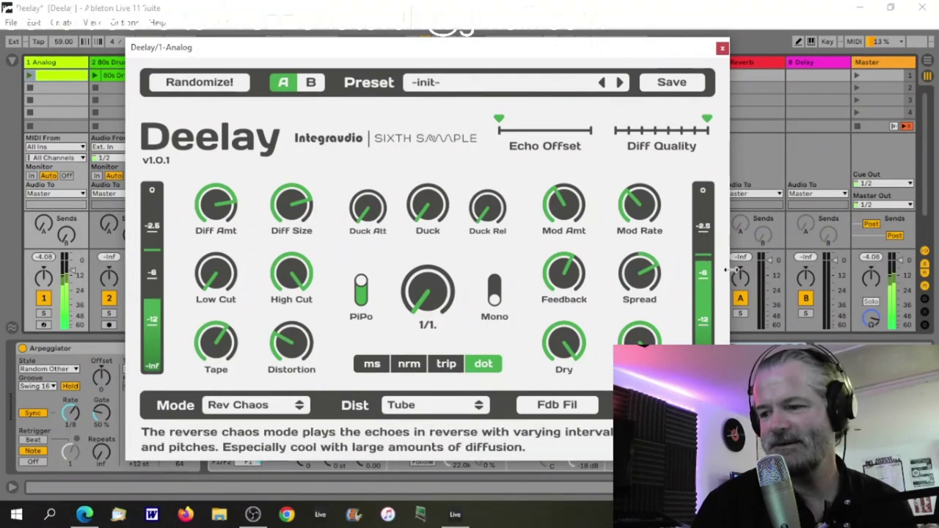
{"action": "left_click_drag", "start_coordinate": [608, 46], "coordinate": [497, 49]}
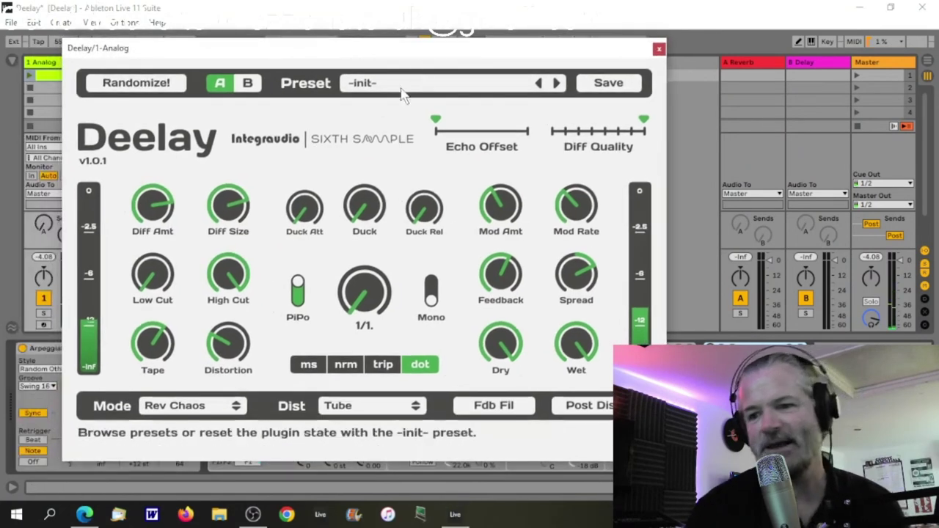
- Switch to the A comparison slot and load the Absorbed preset
{"action": "left_click", "coordinate": [388, 95]}
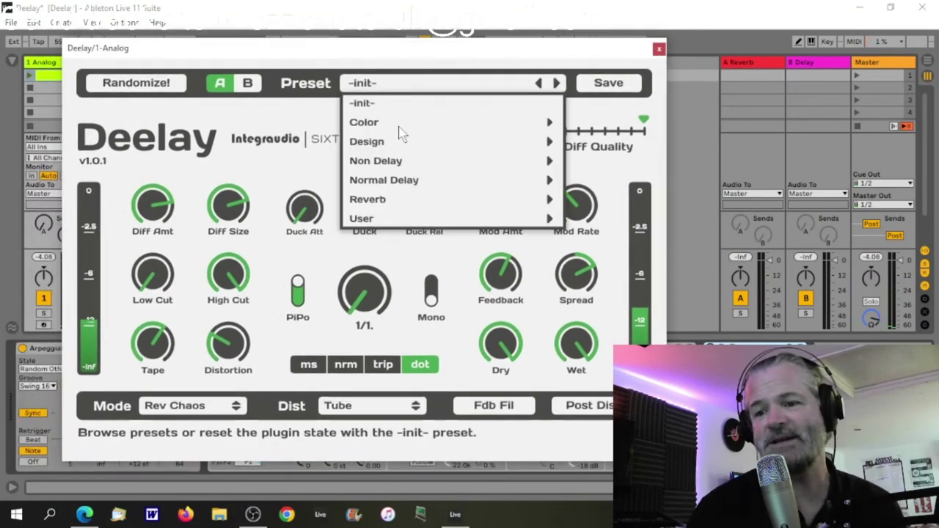
{"action": "mouse_move", "coordinate": [409, 147]}
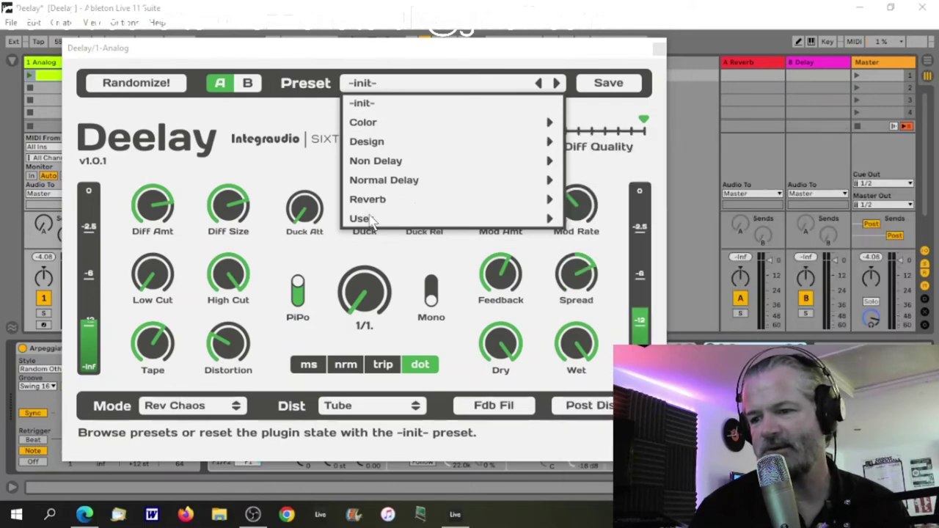
{"action": "left_click", "coordinate": [262, 103]}
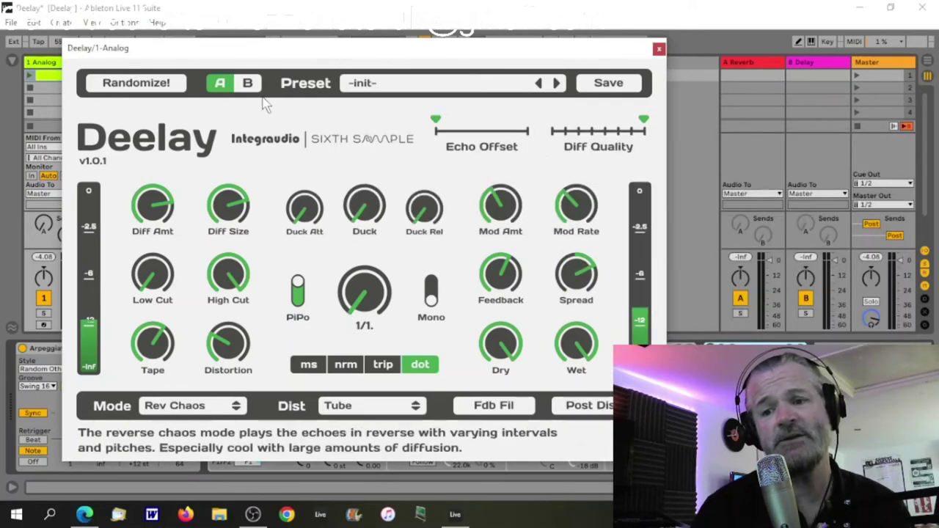
{"action": "left_click", "coordinate": [221, 87]}
{"action": "left_click", "coordinate": [430, 85]}
{"action": "mouse_move", "coordinate": [429, 147]}
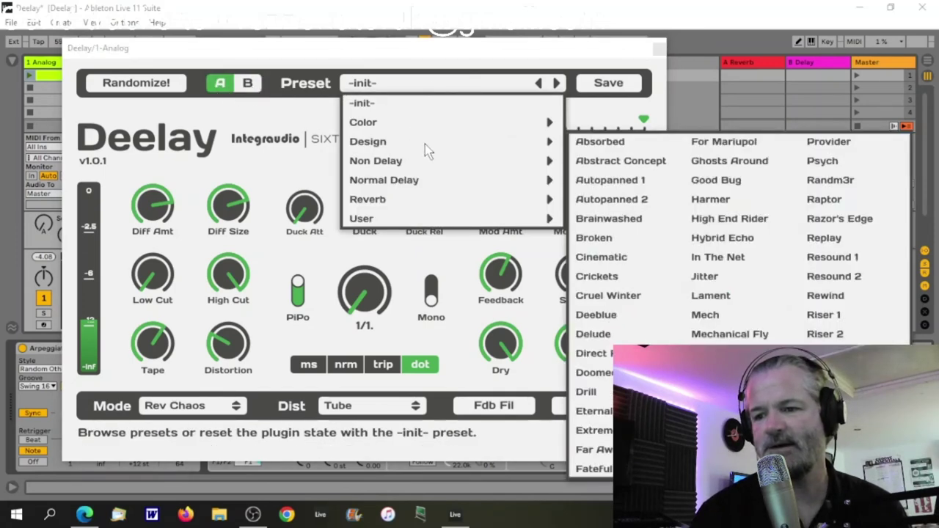
{"action": "left_click", "coordinate": [601, 142]}
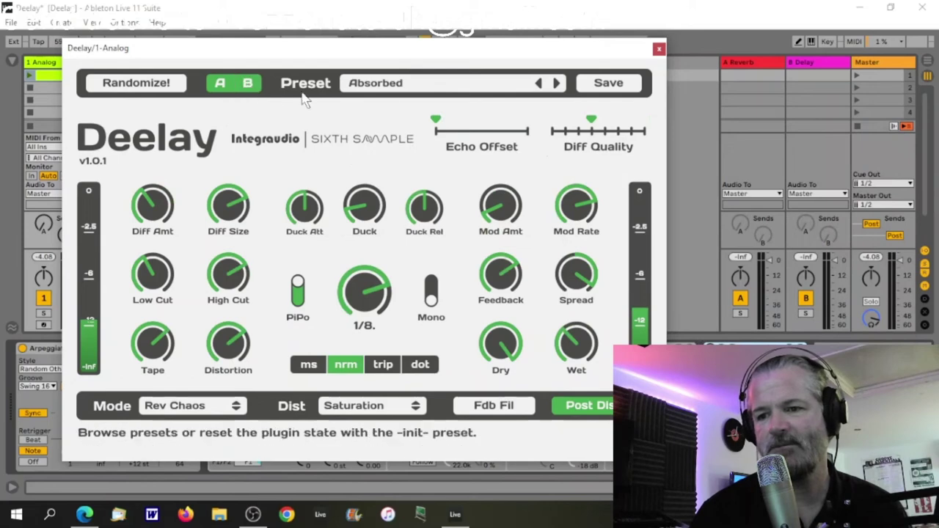
- Load the 16 - Airy PiPo preset, then toggle between the B and A slots to compare
{"action": "left_click", "coordinate": [399, 84]}
{"action": "mouse_move", "coordinate": [402, 181]}
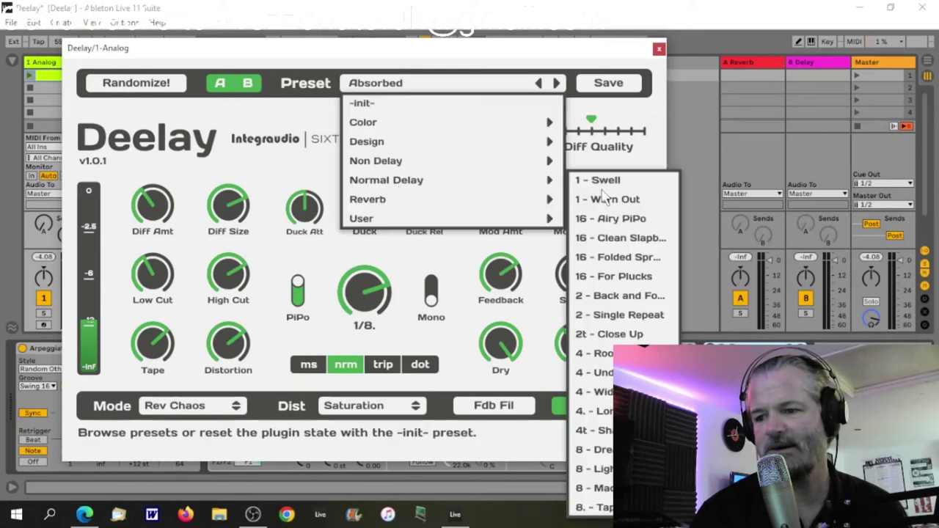
{"action": "left_click", "coordinate": [610, 219]}
{"action": "left_click", "coordinate": [246, 87]}
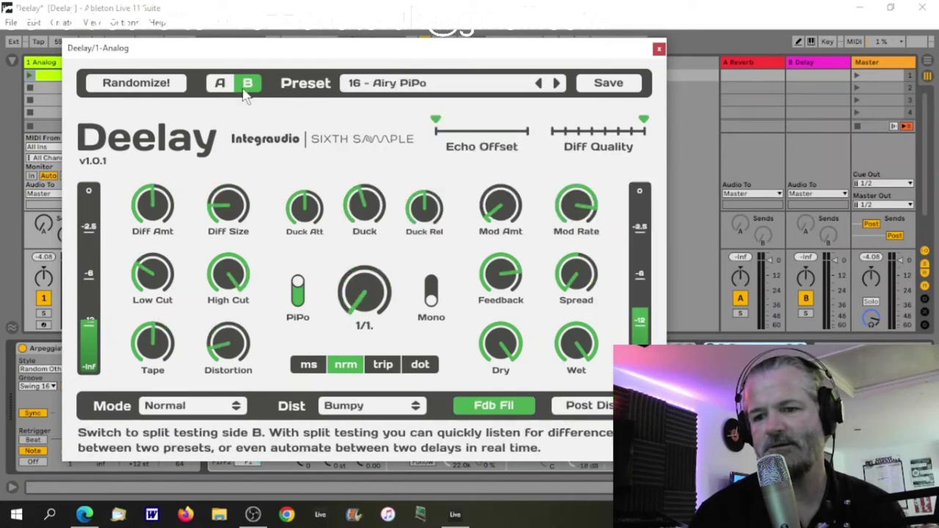
{"action": "left_click", "coordinate": [222, 88]}
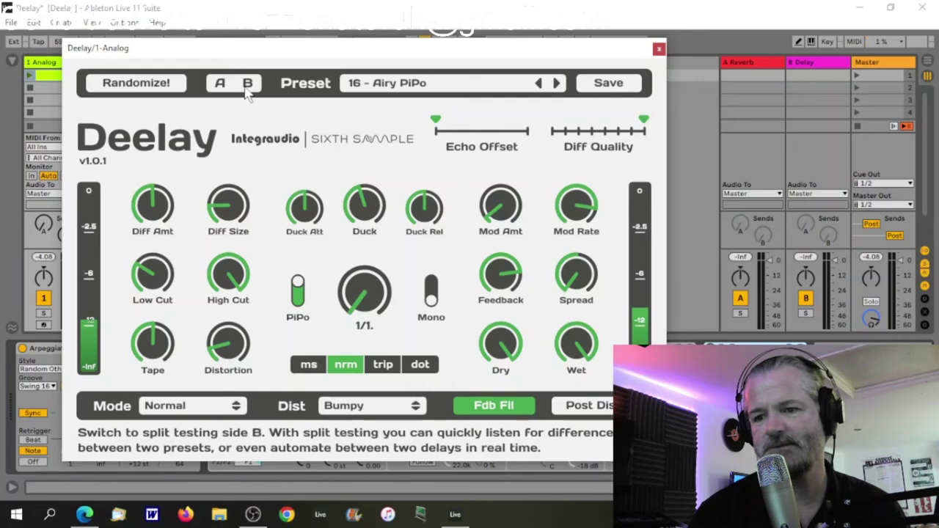
{"action": "left_click", "coordinate": [246, 86]}
{"action": "left_click_drag", "start_coordinate": [413, 57], "coordinate": [504, 77]}
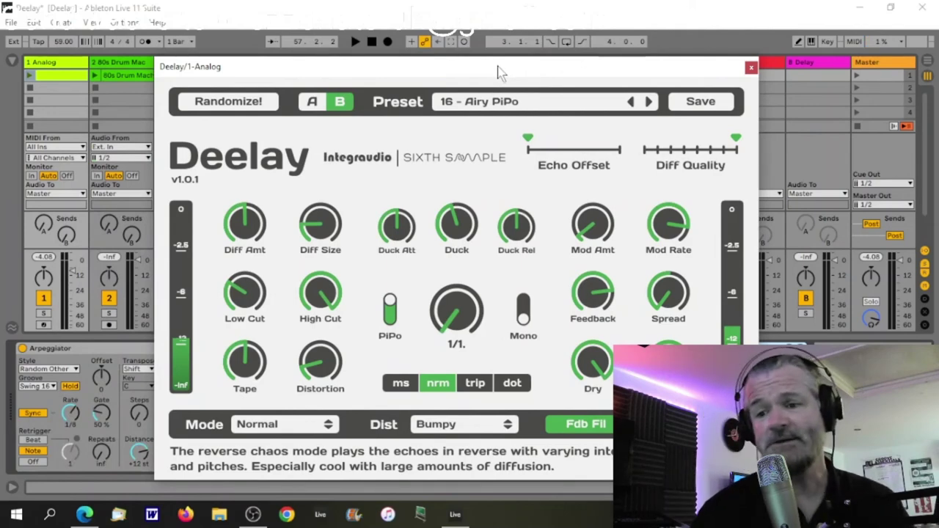
{"action": "left_click_drag", "start_coordinate": [498, 72], "coordinate": [496, 49]}
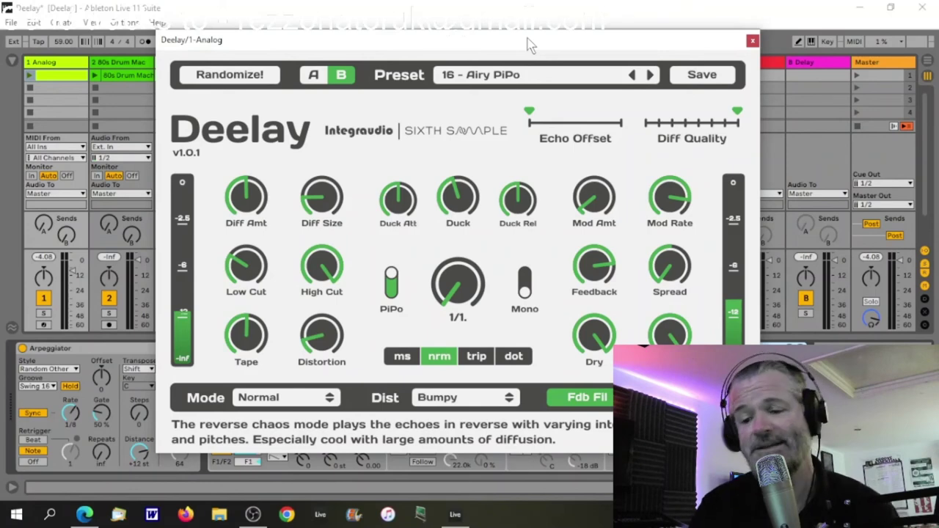
{"action": "left_click_drag", "start_coordinate": [576, 62], "coordinate": [575, 53]}
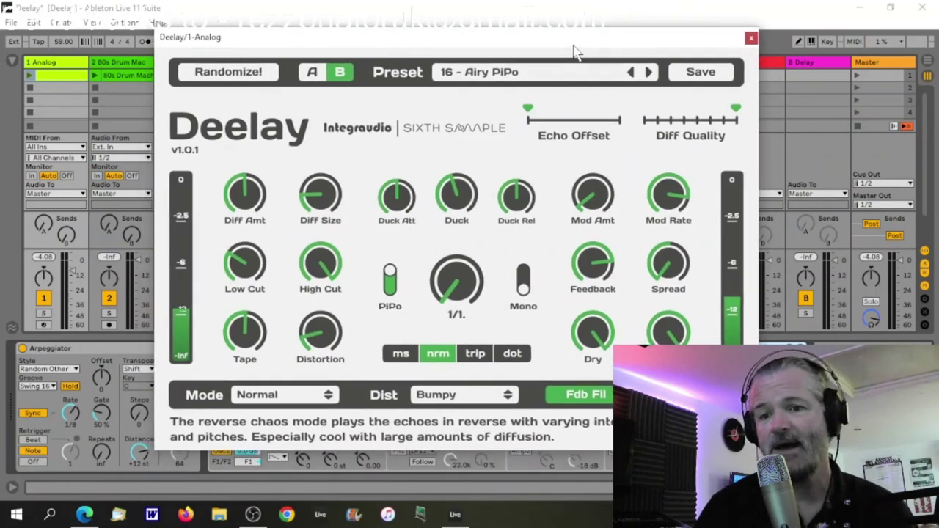